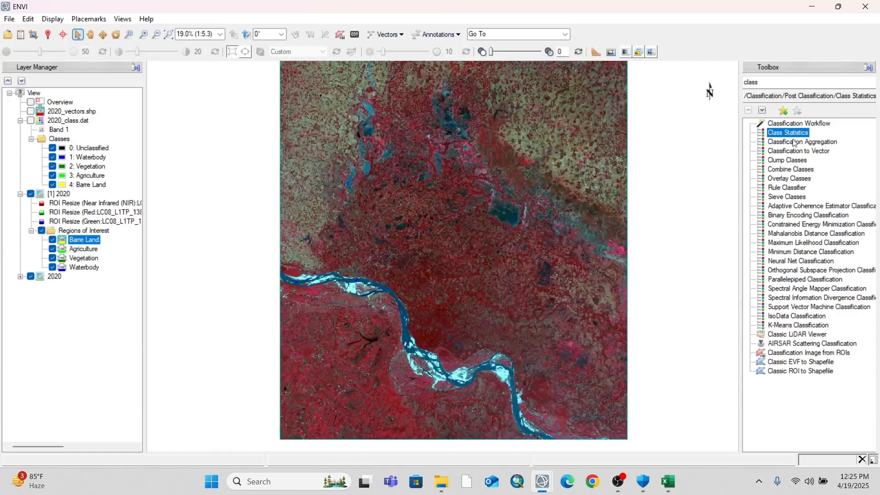
Create a region of interest named Barre Land AA on the 2020 image and colour it yellow
click(341, 35)
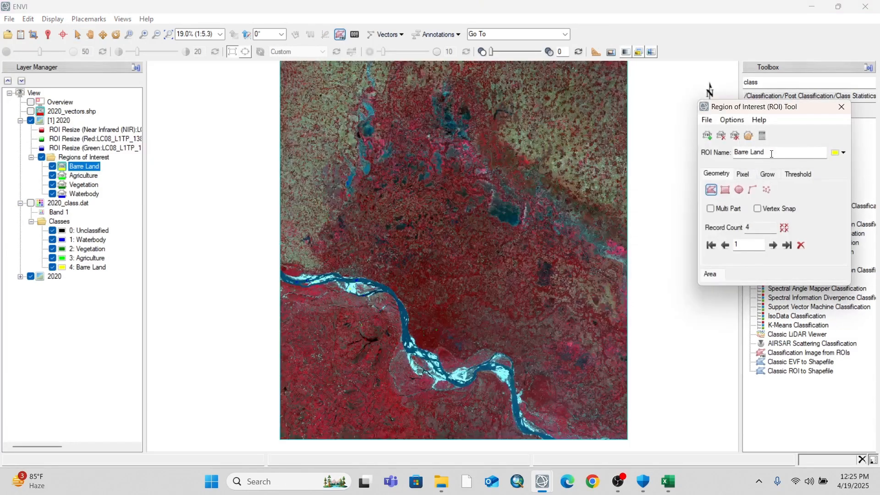
click(707, 136)
drag(771, 152, 737, 153)
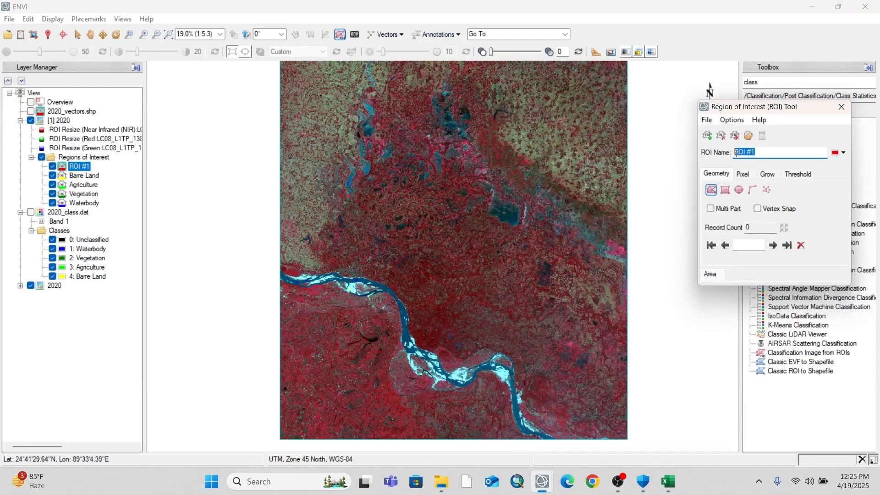
text(Bare)
key(BackSpace)
text(re Land AA)
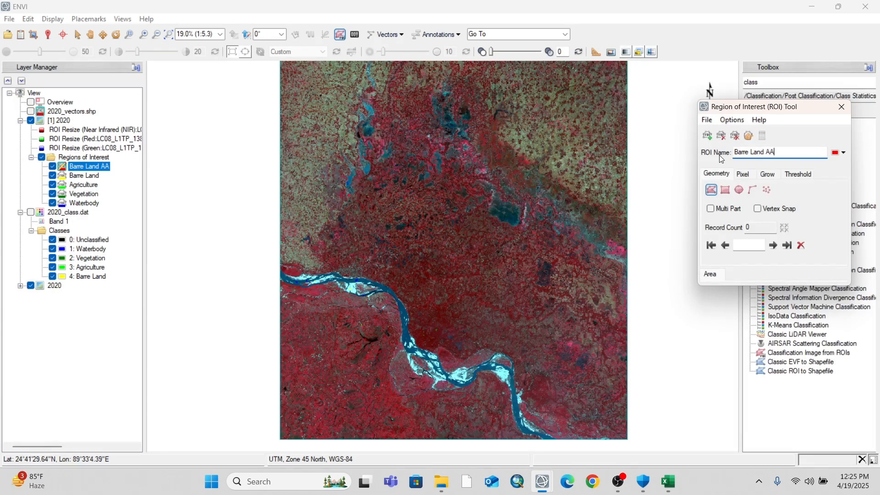
click(838, 153)
click(820, 184)
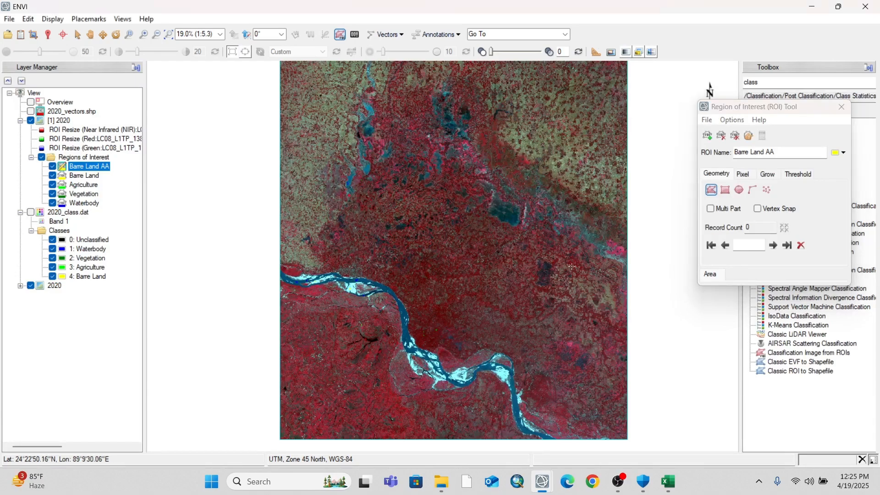
Draw a Barre Land AA polygon on a bright sandbar in the river's braided middle stretch
scroll(428, 360, up, 7)
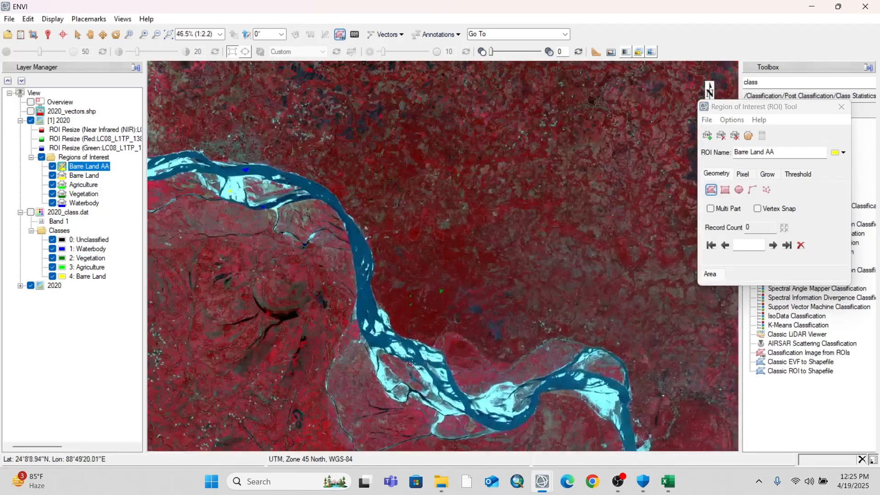
scroll(378, 346, up, 10)
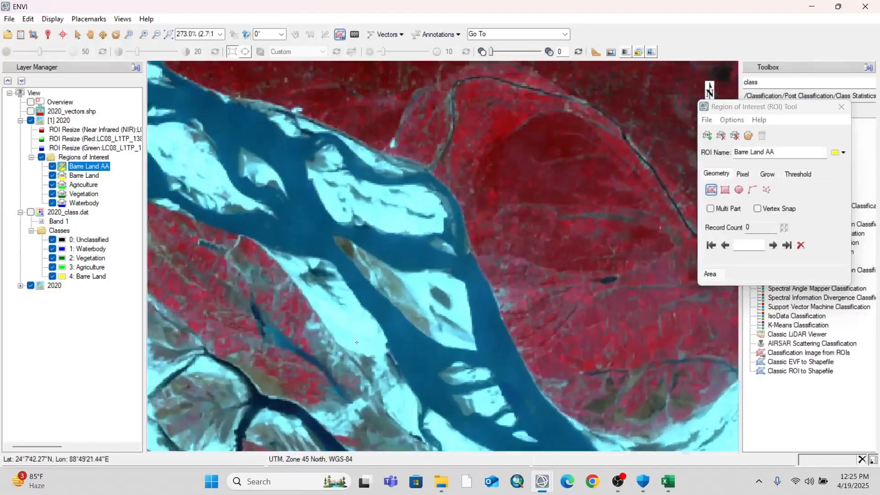
scroll(231, 251, up, 10)
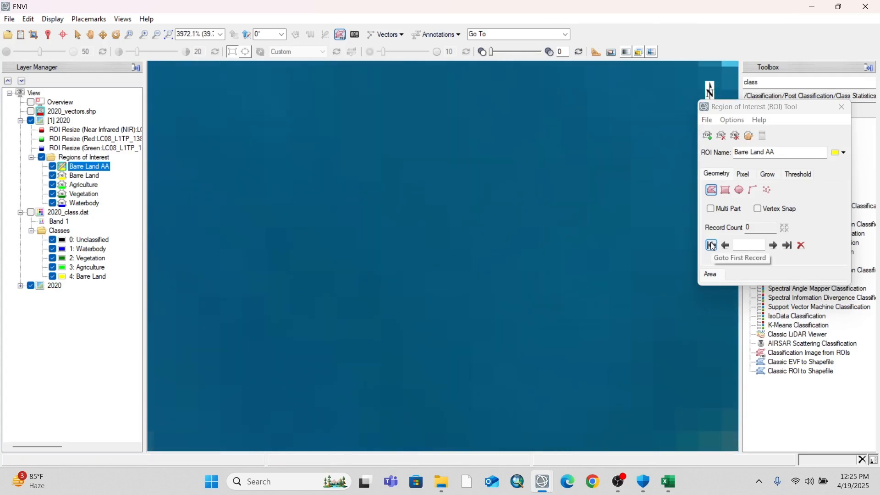
scroll(472, 207, down, 8)
click(173, 117)
click(214, 100)
click(196, 144)
click(173, 118)
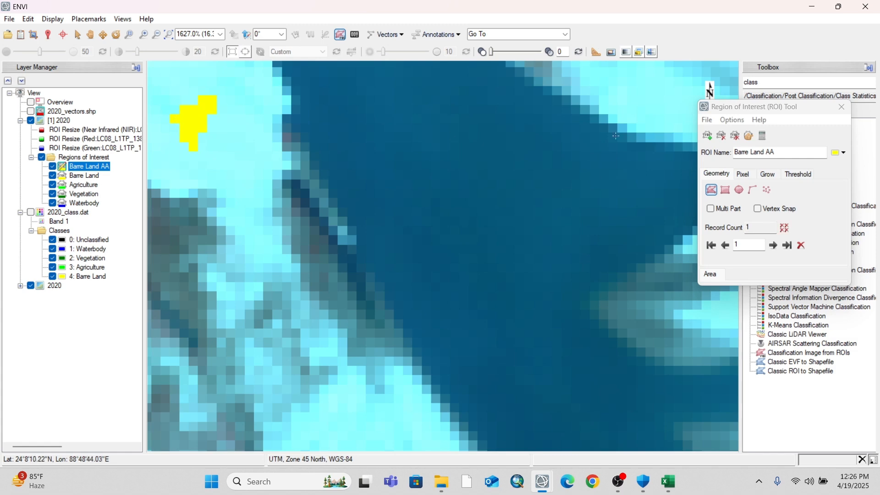
Draw four more Barre Land AA polygons on the neighbouring bright sandbars, including two on the long sandbar
click(637, 91)
click(336, 436)
scroll(358, 408, down, 6)
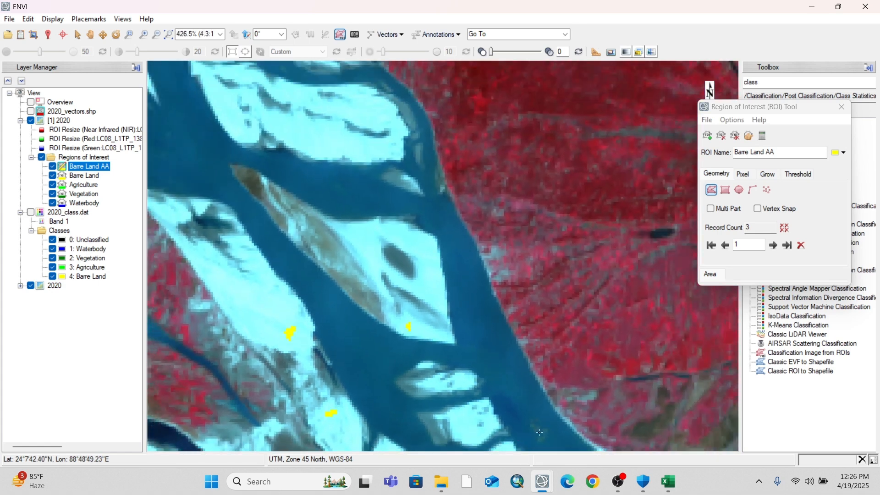
scroll(522, 347, up, 6)
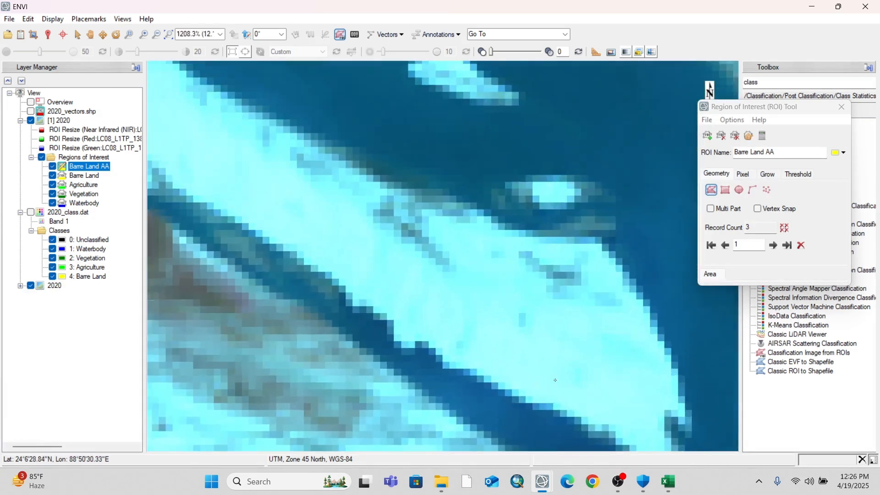
double_click(521, 357)
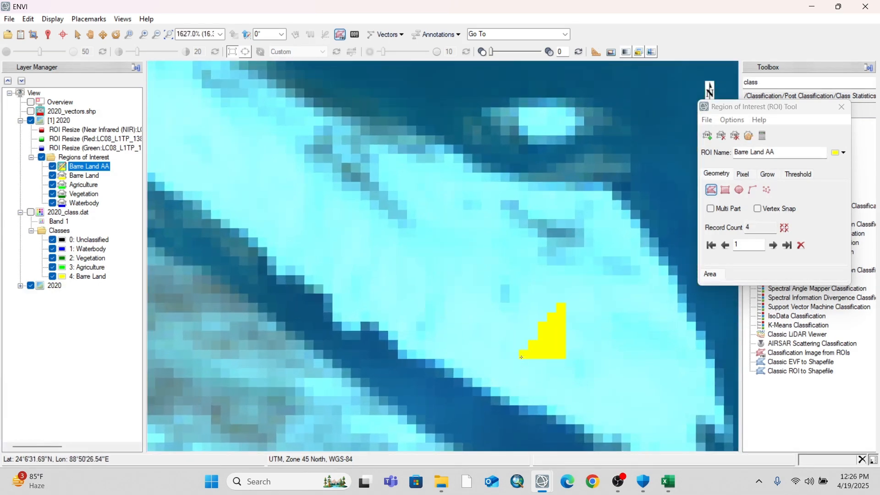
double_click(343, 270)
Draw a Barre Land AA polygon on the small bright sandbar inside the river's eastern bend
scroll(349, 270, down, 6)
scroll(456, 326, down, 10)
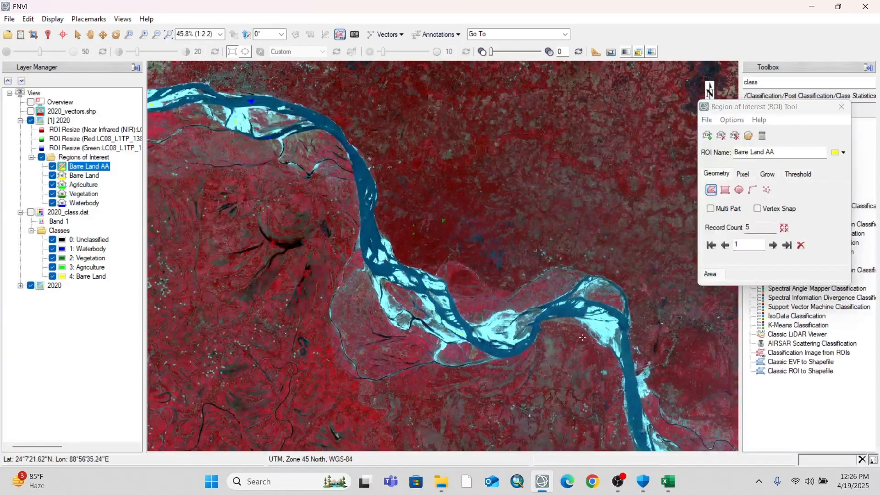
scroll(550, 316, up, 8)
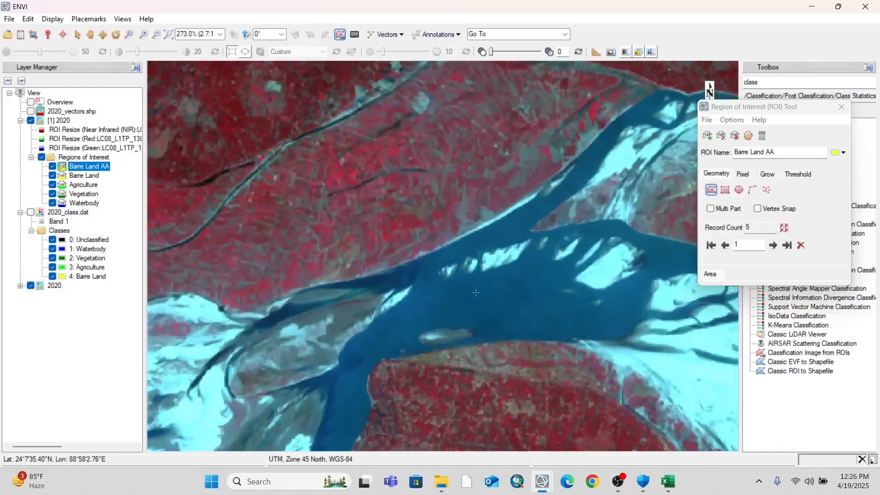
scroll(475, 293, up, 6)
click(568, 136)
click(576, 126)
click(584, 152)
click(567, 136)
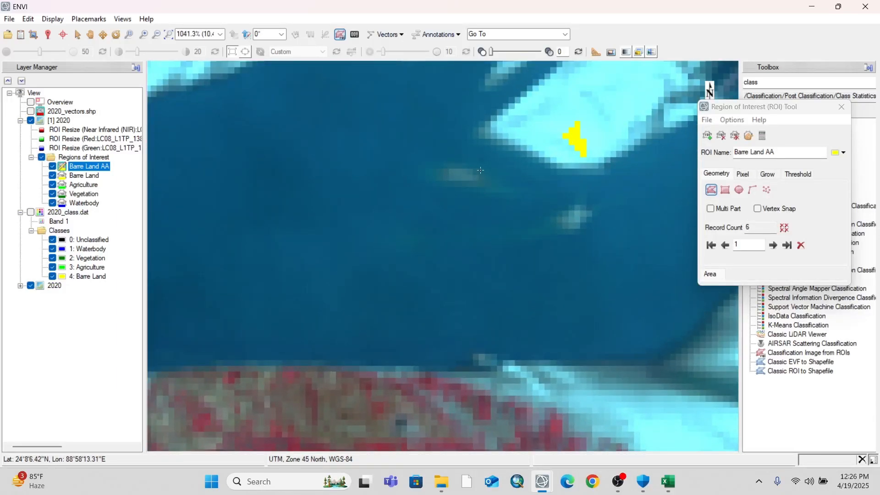
Draw a Barre Land AA polygon on the large sand bank along the south side of the eastern river bend
scroll(451, 218, down, 7)
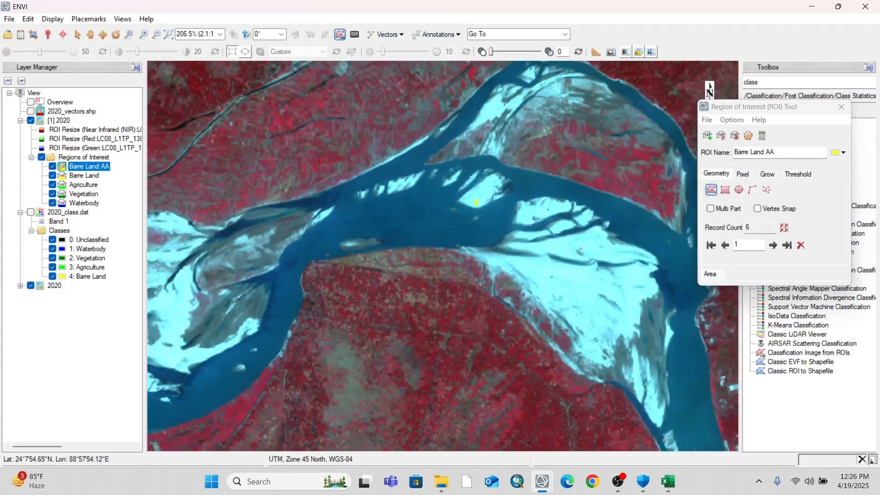
scroll(580, 248, down, 1)
click(519, 266)
click(528, 259)
click(532, 275)
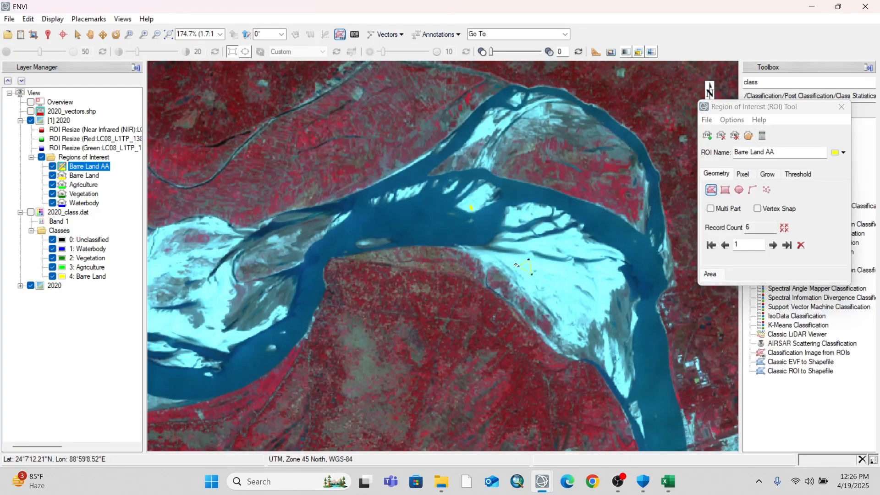
scroll(651, 268, down, 3)
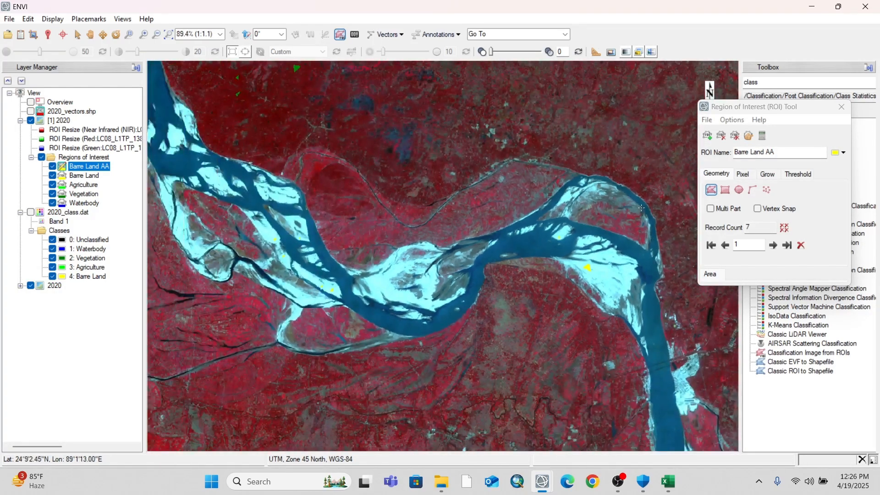
Create a region of interest named Vegetation AA and colour it dark green
click(708, 137)
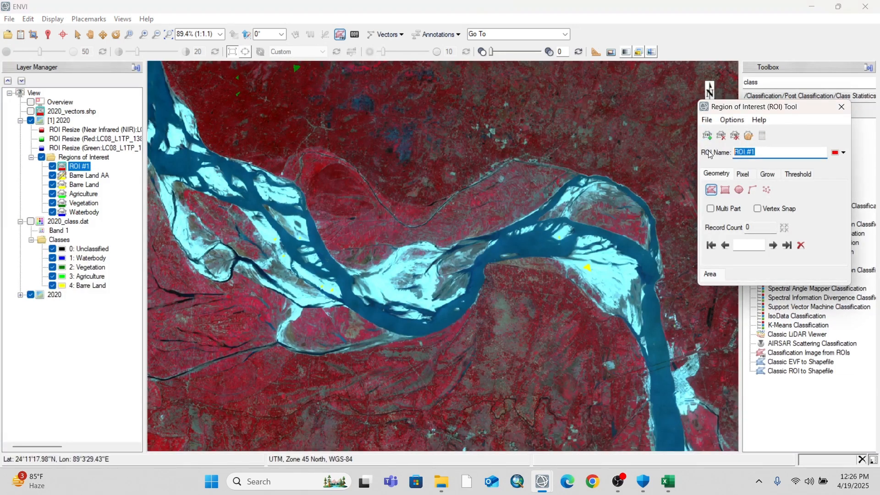
text(Vegetation AA)
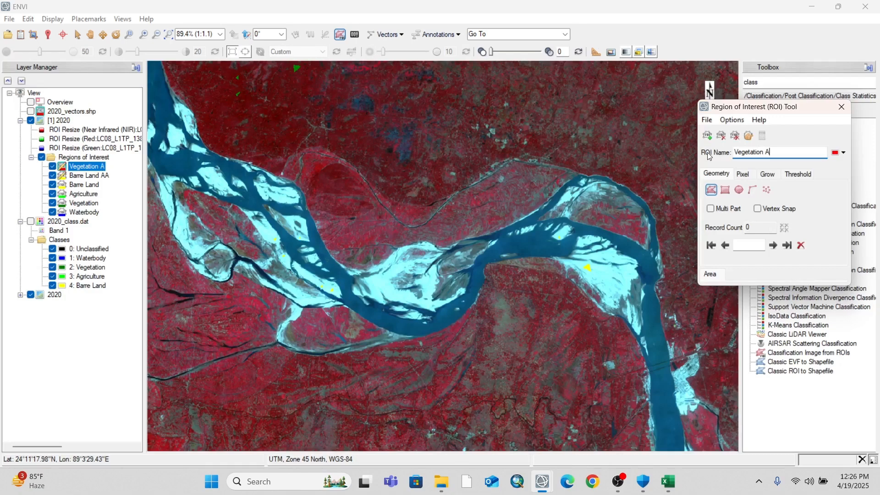
click(843, 153)
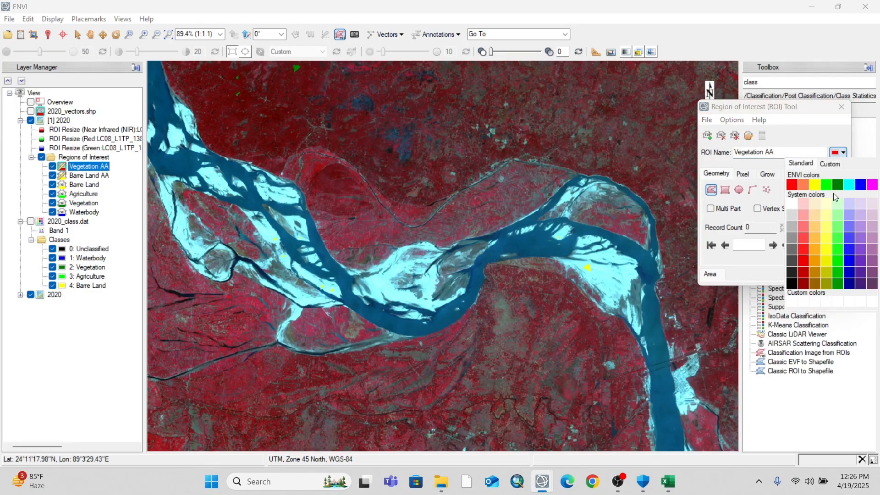
click(845, 183)
Draw three Vegetation AA polygons over the dark red vegetation just north of the river
scroll(490, 126, up, 8)
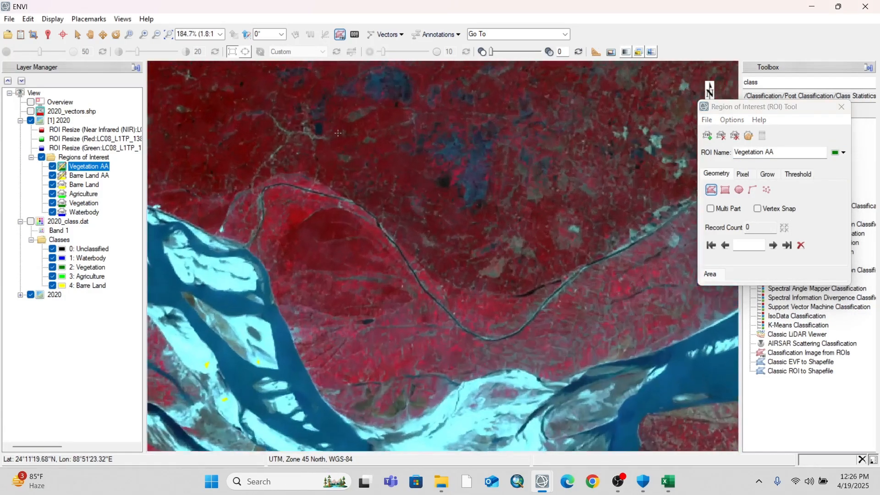
scroll(369, 209, up, 1)
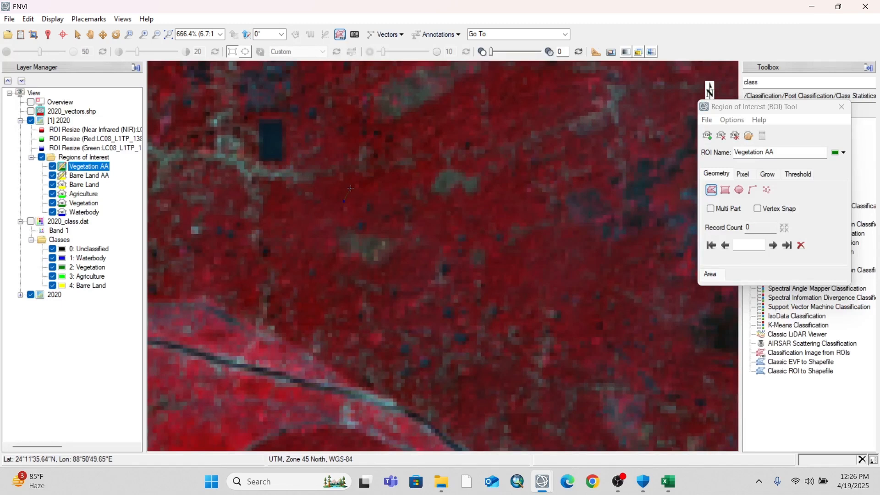
double_click(353, 198)
click(565, 269)
click(570, 286)
click(546, 289)
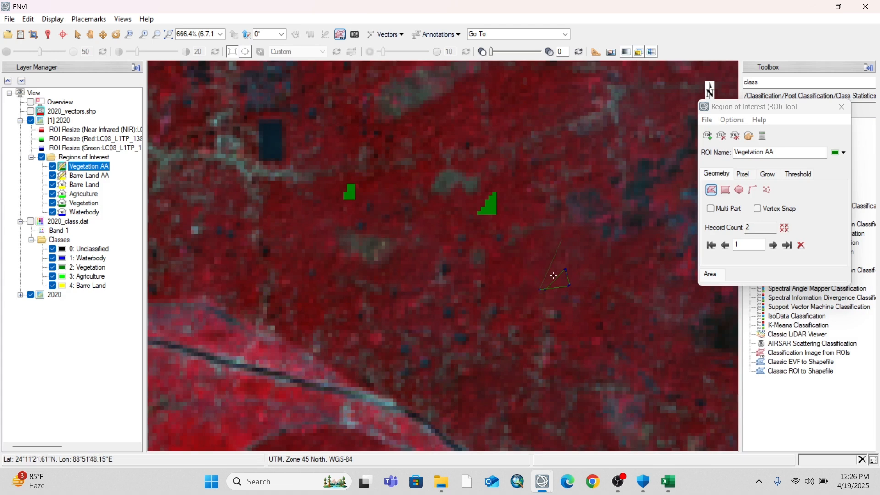
double_click(541, 290)
Draw a Vegetation AA polygon in the dark red area west of the previous three samples
scroll(553, 237, down, 2)
scroll(553, 237, down, 5)
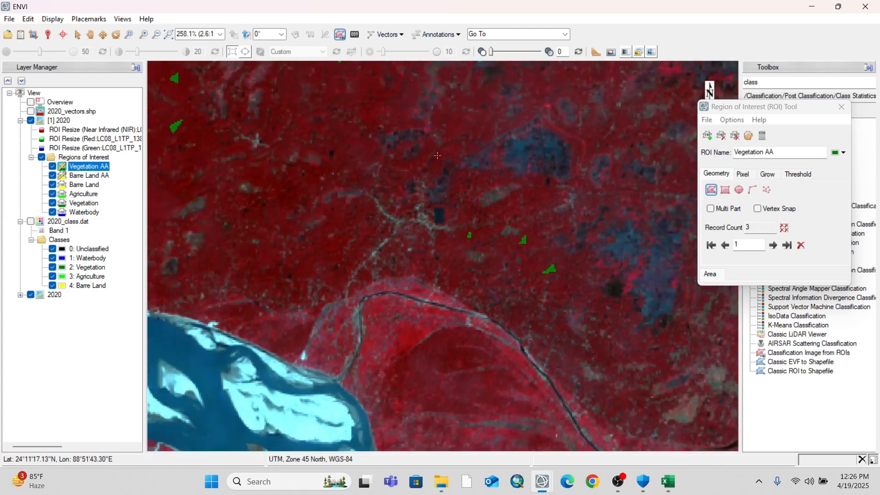
scroll(302, 189, up, 5)
click(295, 225)
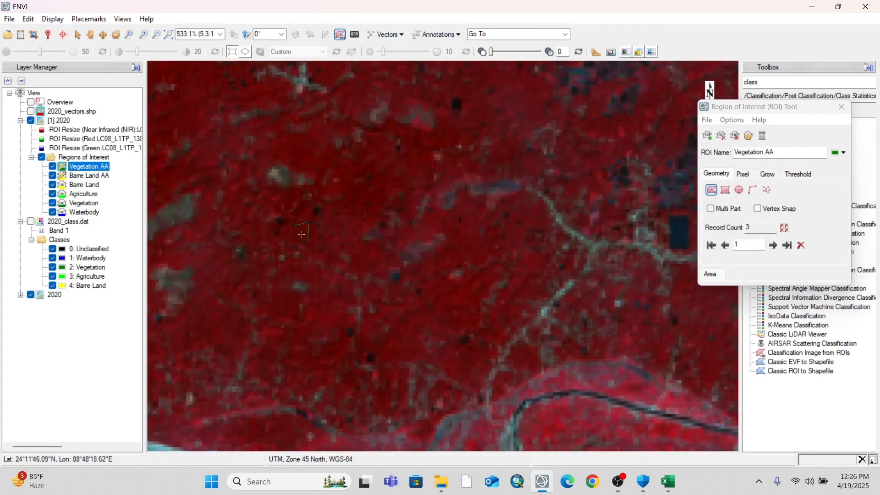
double_click(297, 229)
scroll(423, 123, down, 8)
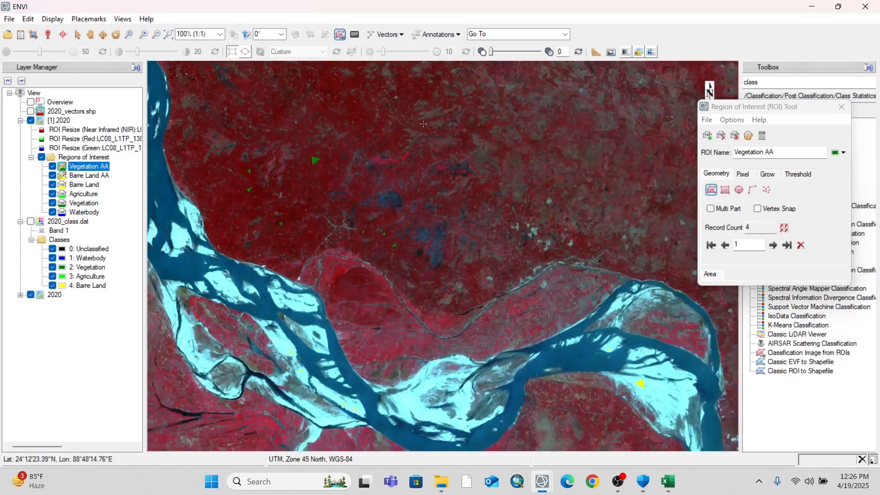
Draw a Vegetation AA polygon on a dark red vegetation cluster amid the olive fields in the image's northeast
scroll(423, 124, down, 2)
drag(419, 138, 308, 307)
drag(527, 101, 444, 341)
drag(403, 193, 461, 404)
drag(469, 172, 383, 334)
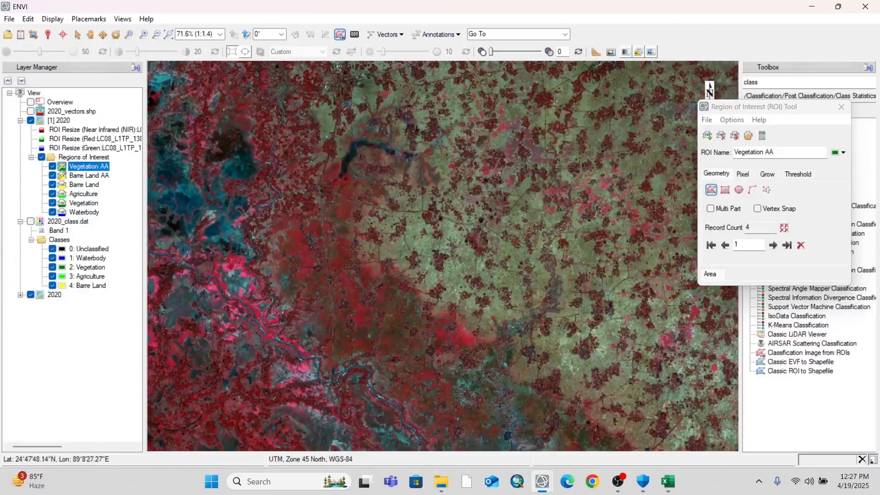
scroll(422, 173, up, 10)
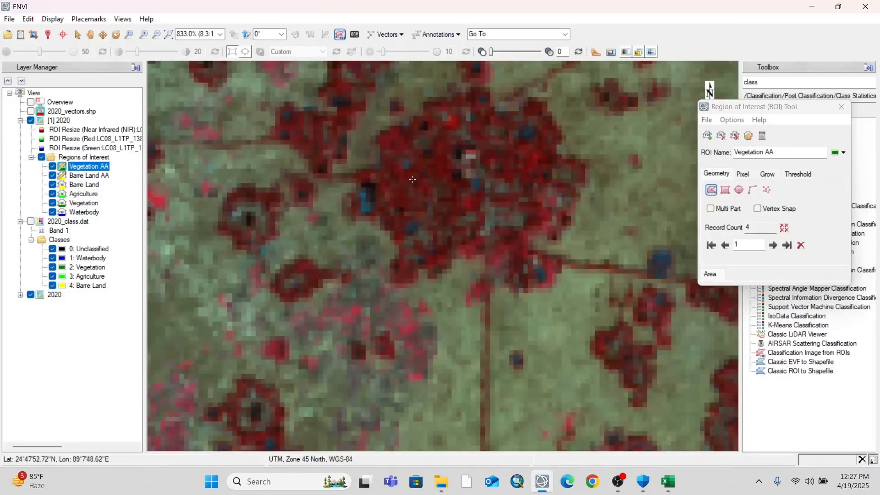
double_click(405, 183)
Draw a small Vegetation AA polygon on the winding dark red strip east of the last sampled cluster
scroll(405, 183, down, 4)
scroll(542, 121, up, 10)
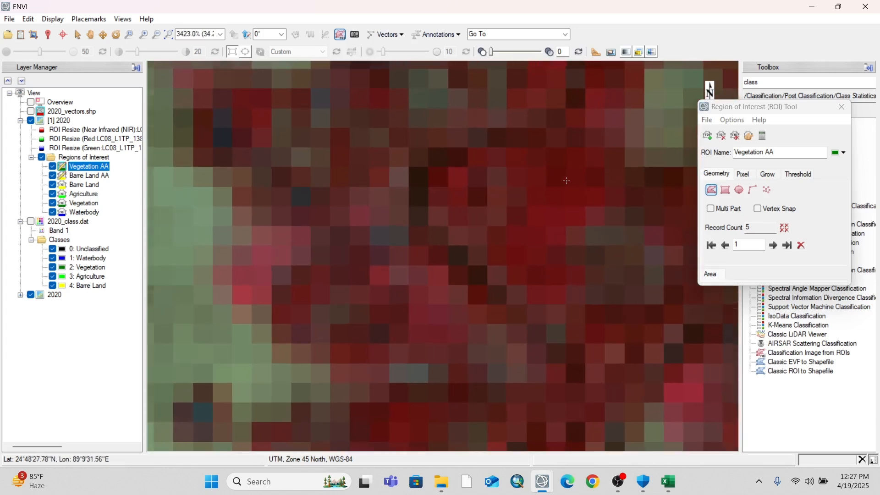
scroll(567, 181, up, 5)
click(543, 192)
click(567, 179)
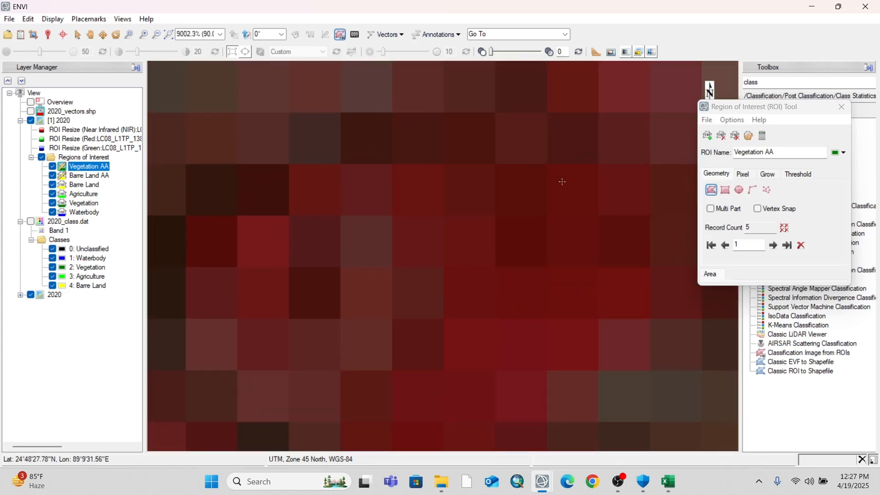
double_click(544, 189)
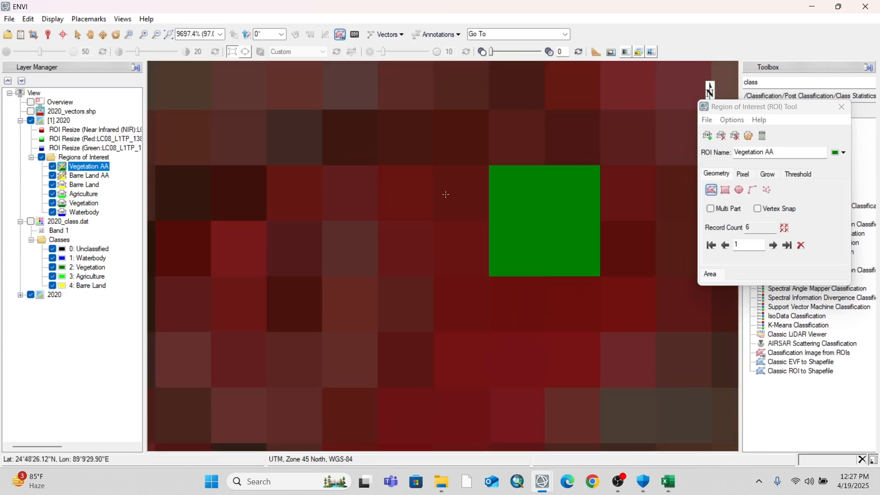
Draw another small Vegetation AA polygon farther northeast on the same dark red strip, beside the curved loop
scroll(441, 195, down, 8)
scroll(498, 154, down, 3)
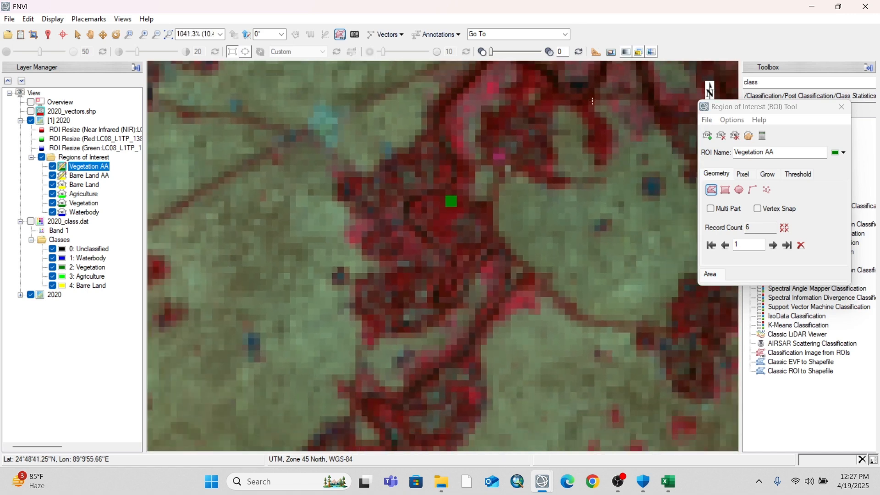
scroll(498, 138, up, 10)
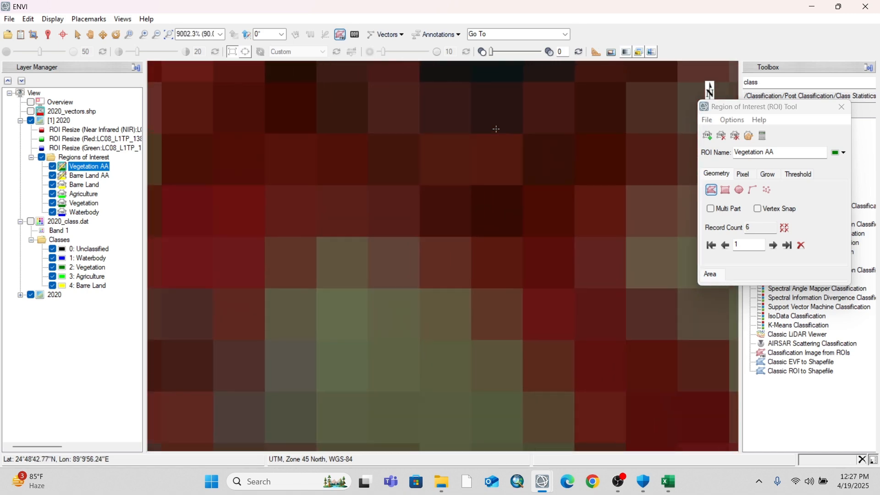
scroll(496, 129, up, 1)
mouse_move(441, 146)
mouse_down()
mouse_move(512, 138)
mouse_move(428, 155)
mouse_up()
double_click(438, 148)
scroll(358, 151, down, 6)
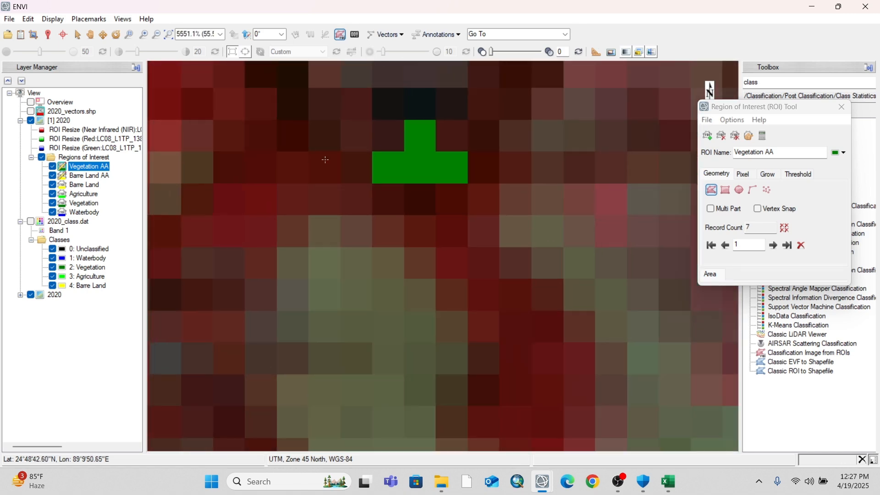
scroll(412, 192, down, 6)
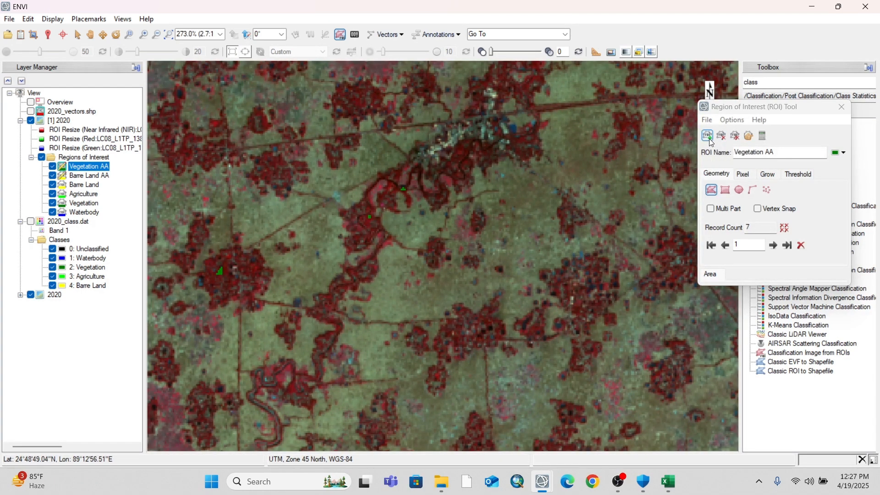
Create a region of interest named Agricuture AAl and colour it bright green
click(708, 139)
drag(765, 155, 705, 158)
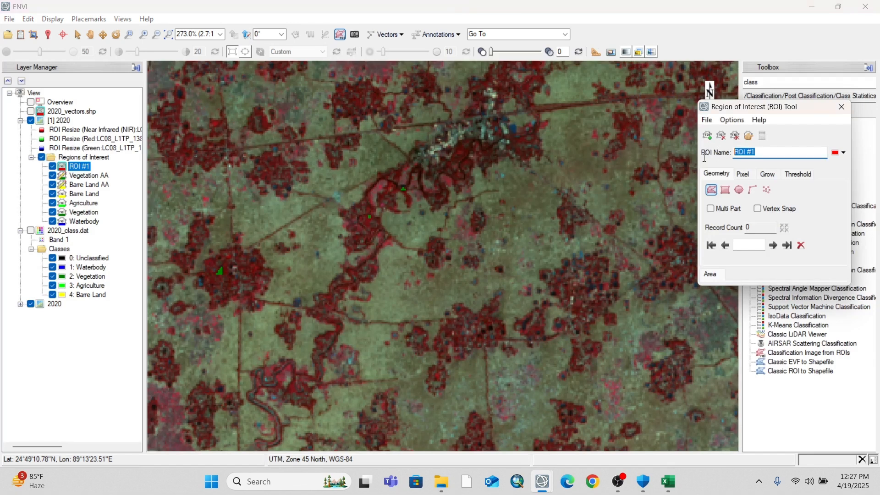
text(Agricul)
key(Home)
text(tu)
key(BackSpace)
key(BackSpace)
text(ture AA)
click(841, 153)
click(832, 186)
Draw an agriculture sample polygon on the olive field east of the latest vegetation samples
scroll(550, 219, up, 2)
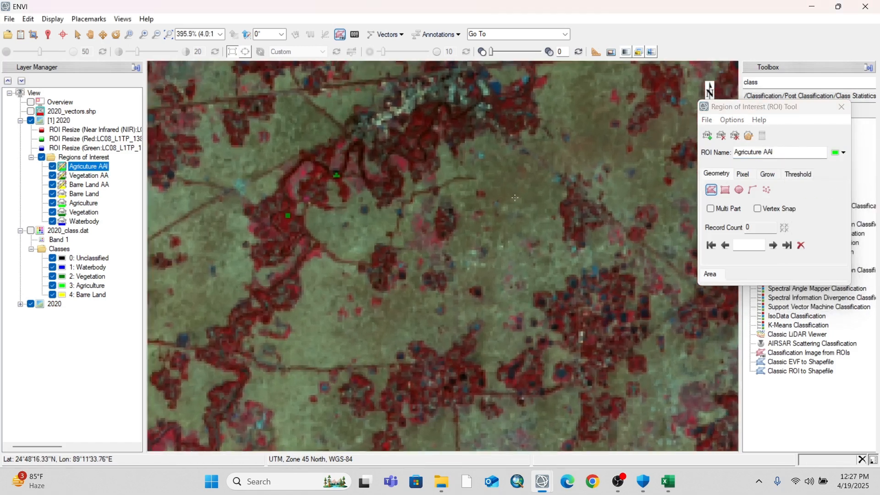
click(524, 177)
click(514, 196)
double_click(525, 196)
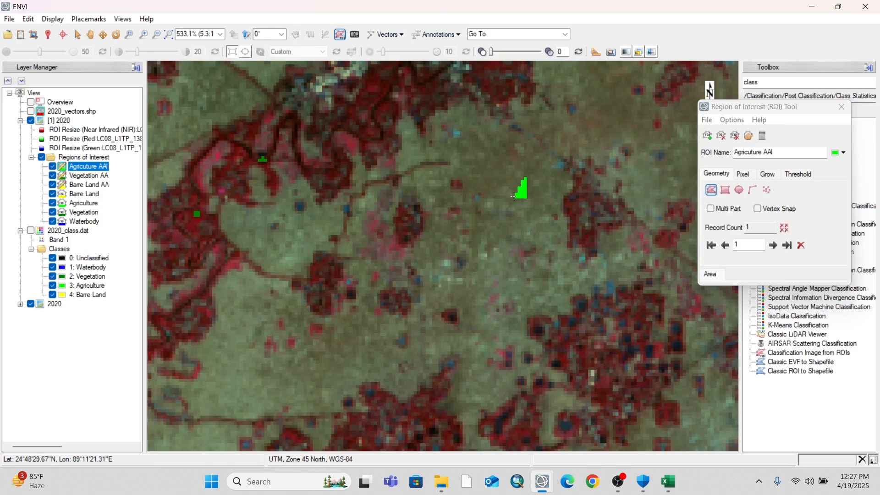
Draw a small Agricuture AAl polygon on the bright pink field northeast of the first agriculture sample
scroll(514, 196, down, 3)
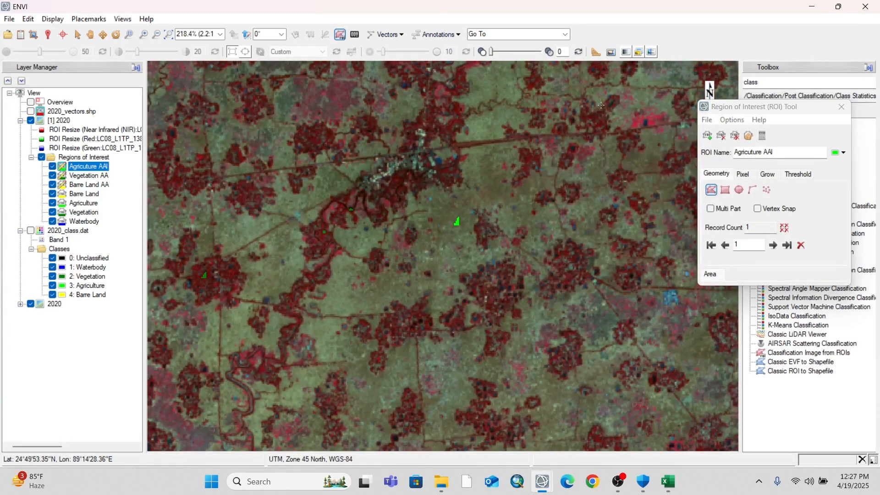
scroll(647, 124, up, 6)
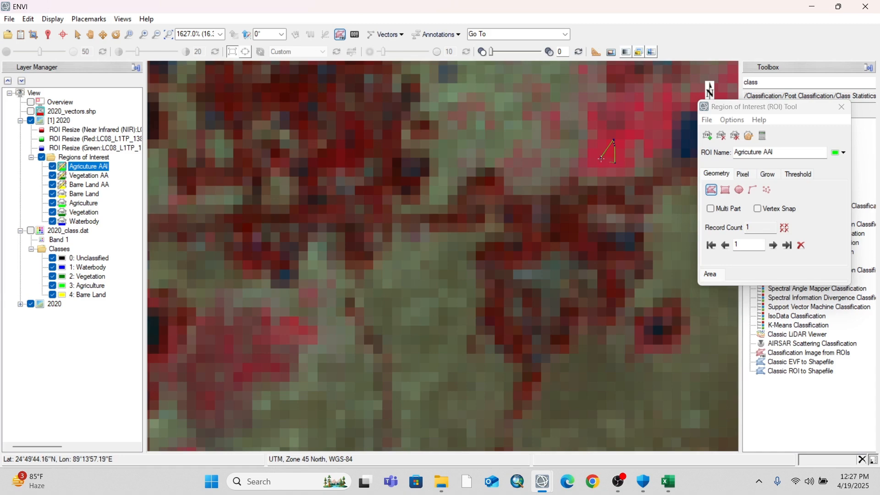
double_click(599, 157)
scroll(557, 145, down, 6)
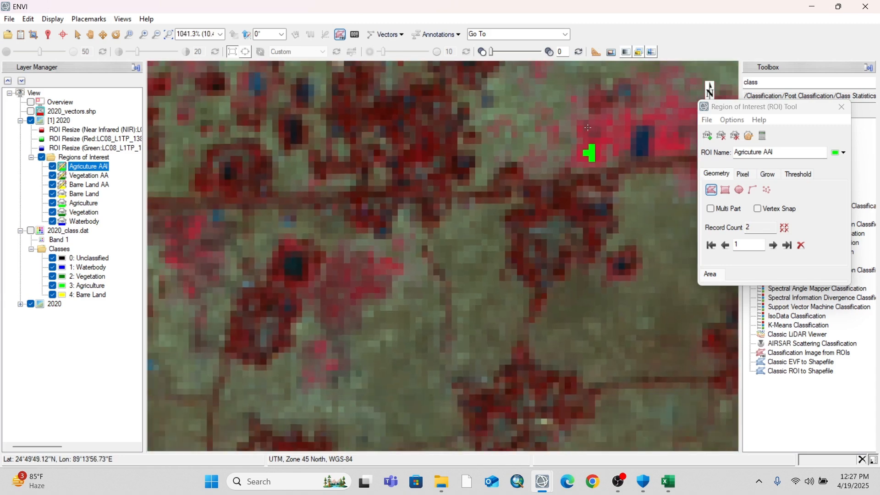
Add an agriculture sample polygon on the pale olive field southwest of the first agriculture sample
scroll(335, 247, up, 3)
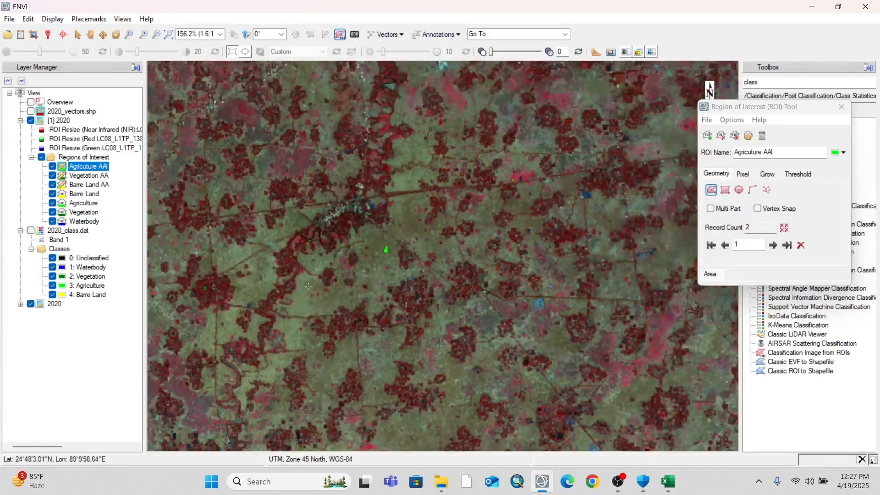
scroll(306, 316, up, 2)
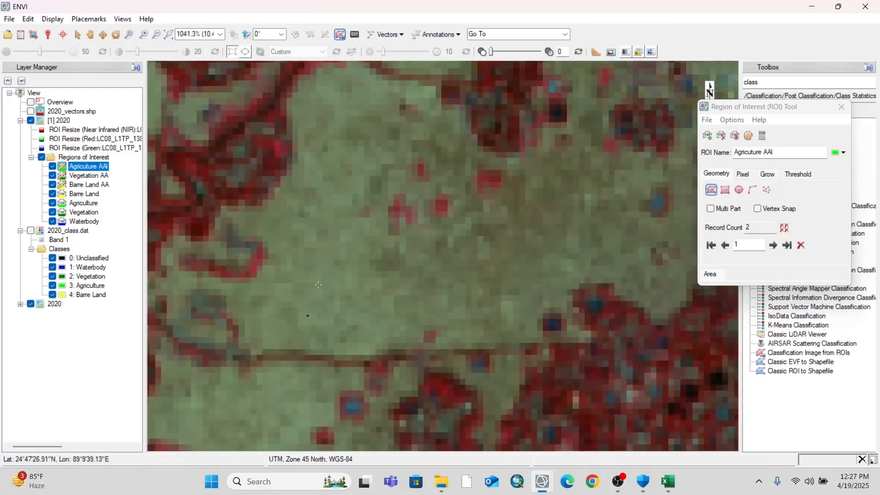
double_click(307, 314)
scroll(316, 298, down, 5)
Draw an agriculture sample polygon on the olive field north of the straight dark red road
scroll(410, 148, up, 2)
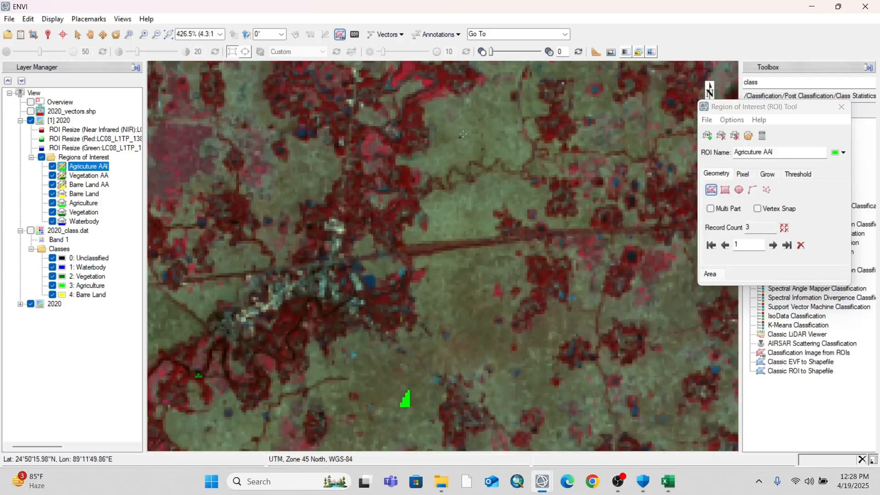
double_click(462, 137)
scroll(462, 136, down, 6)
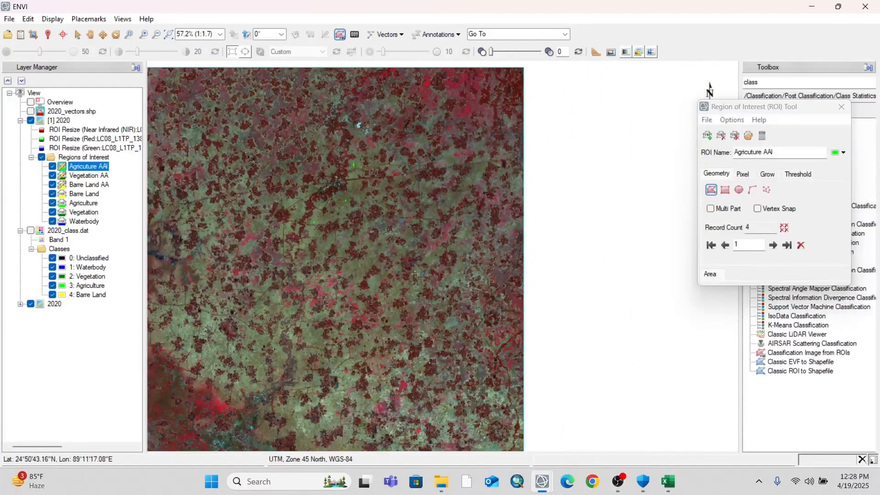
Draw two agriculture sample polygons on the pale field between the dark red clusters, south of the teal pond
scroll(322, 436, up, 8)
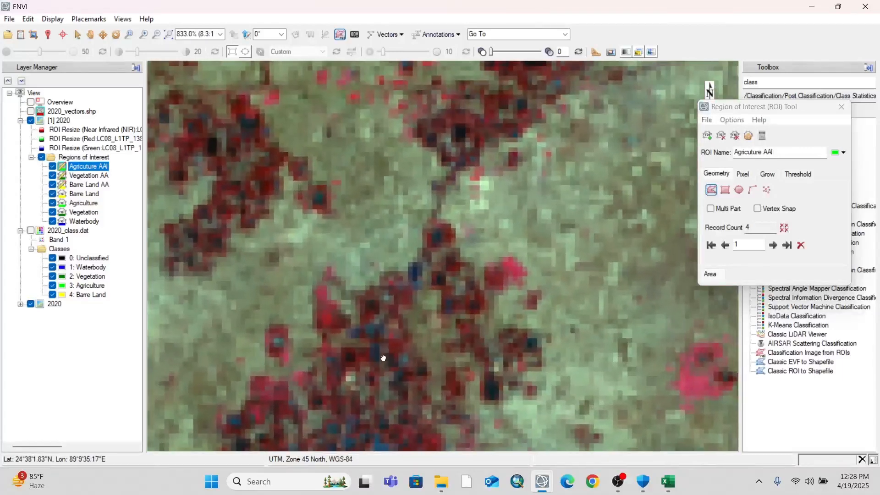
drag(383, 357, 315, 186)
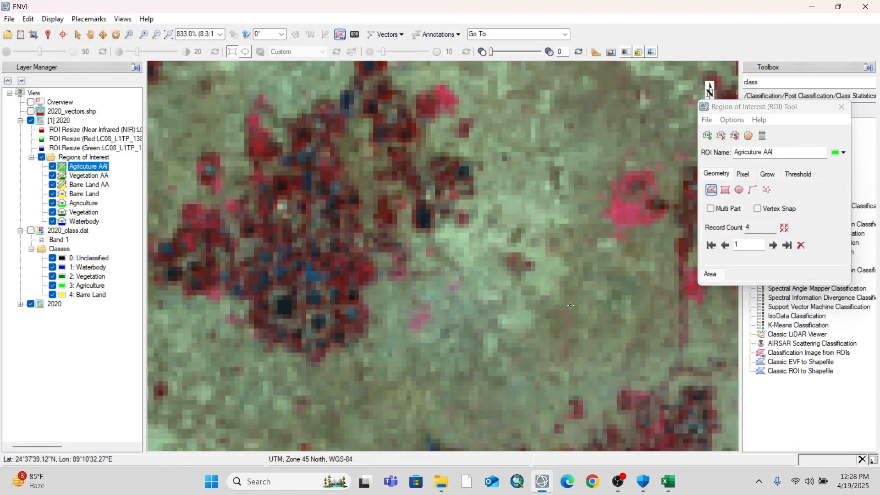
double_click(572, 305)
mouse_move(475, 327)
mouse_down()
mouse_move(504, 313)
mouse_move(505, 324)
mouse_move(475, 329)
mouse_up()
double_click(475, 329)
scroll(332, 328, down, 2)
scroll(335, 314, down, 1)
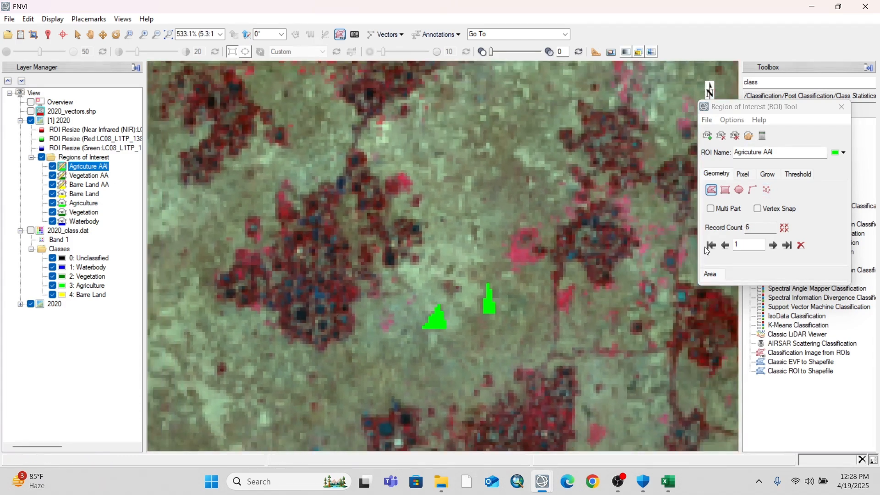
Correct the agriculture region's name to Agricuture AA, and create a blue region of interest named Waterbodies AA
click(774, 153)
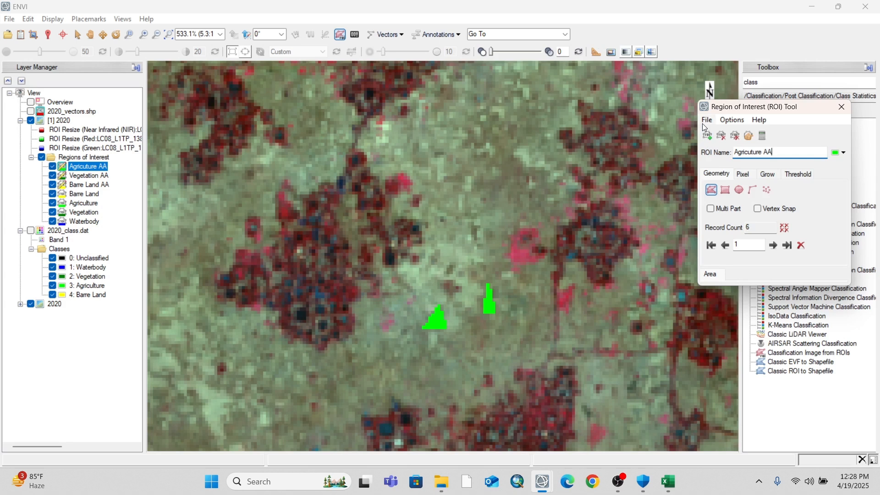
click(706, 135)
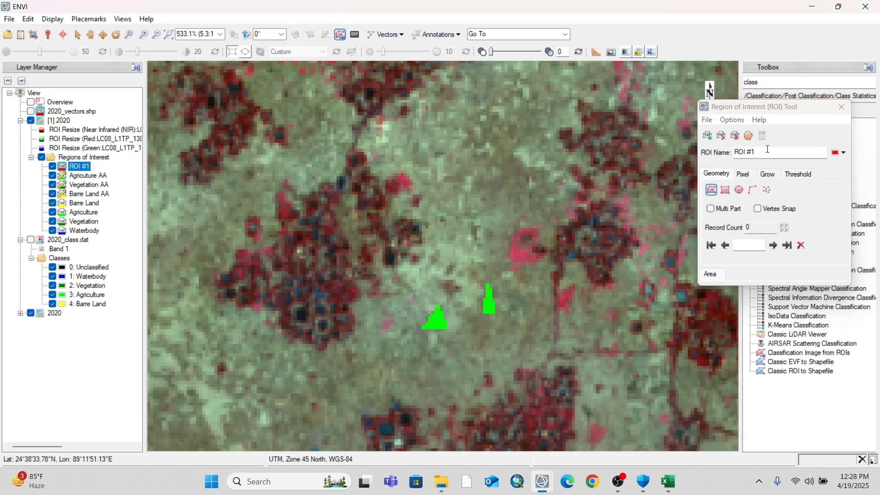
drag(768, 152, 727, 157)
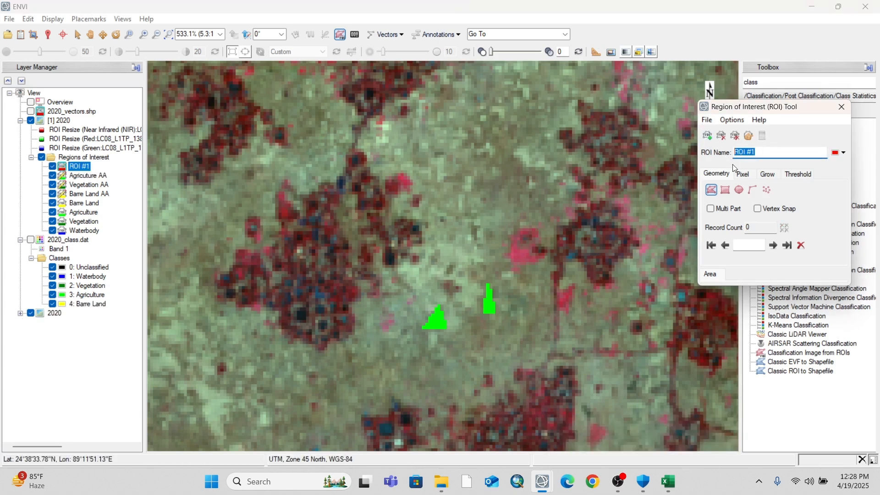
text(Waterbodies AA)
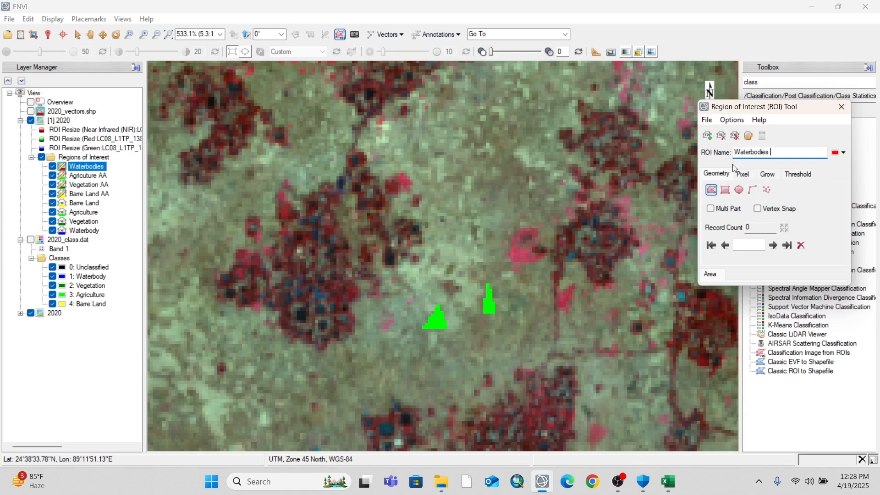
click(865, 164)
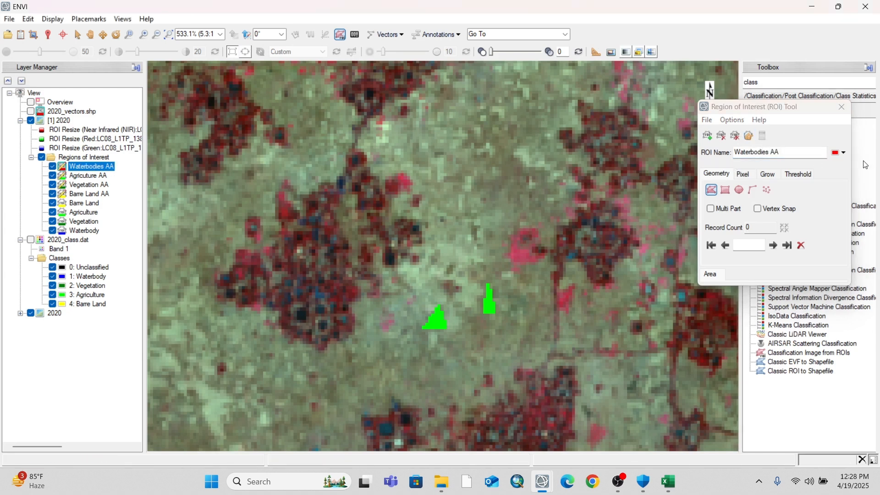
click(840, 152)
click(859, 184)
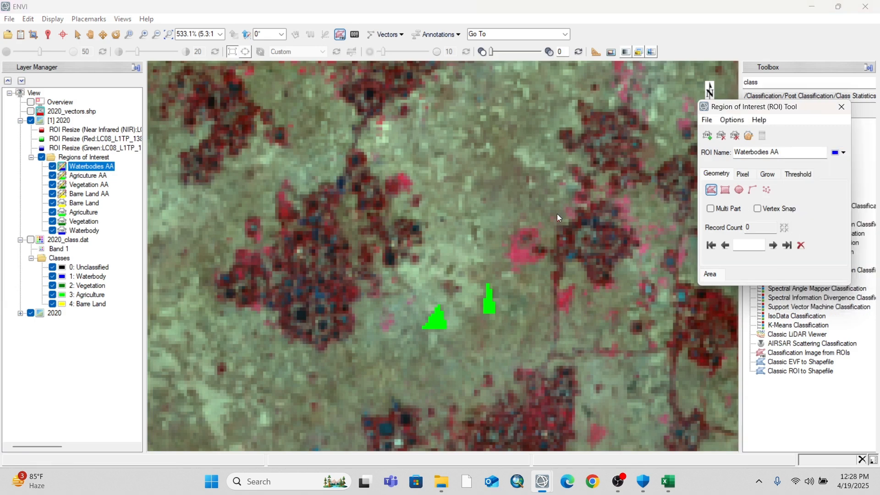
Draw a small Waterbodies AA polygon inside the teal rectangular pond north of the latest agriculture samples
scroll(366, 193, down, 8)
scroll(365, 192, up, 2)
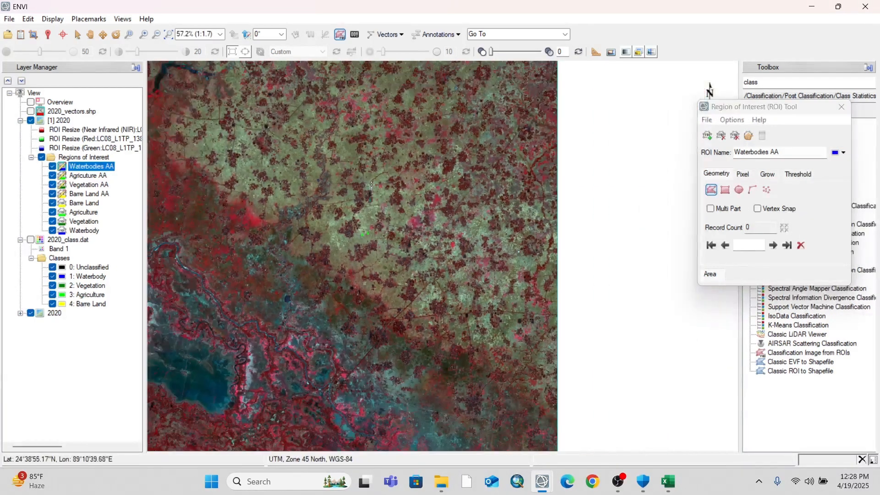
scroll(386, 242, up, 7)
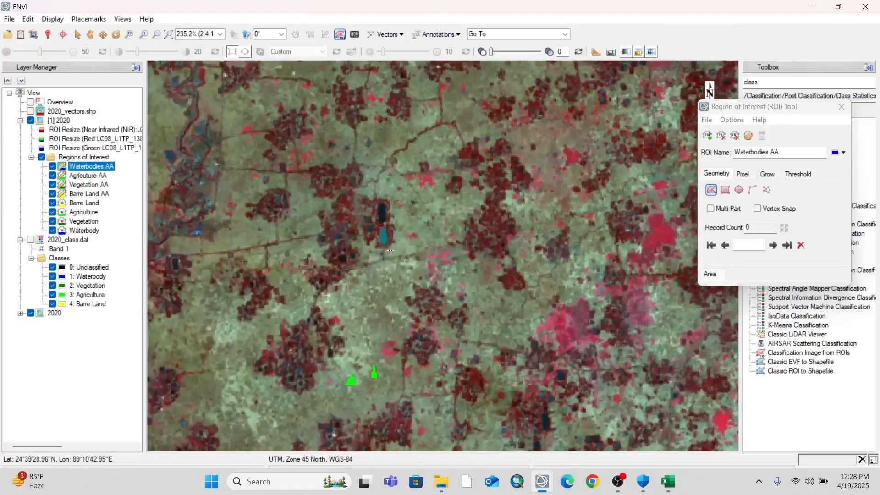
scroll(346, 164, up, 5)
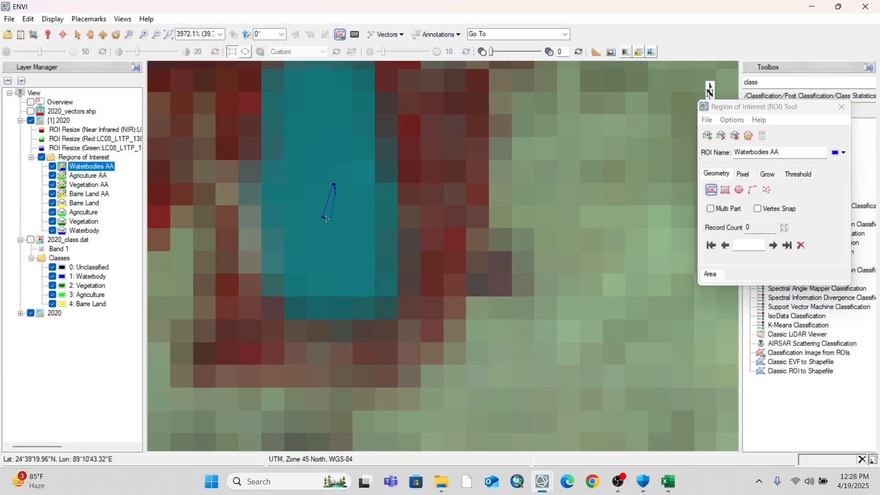
double_click(326, 219)
scroll(326, 219, down, 8)
Draw a triangular Waterbodies AA polygon in the wide river stretch west of the yellow sandbar samples
scroll(493, 202, down, 8)
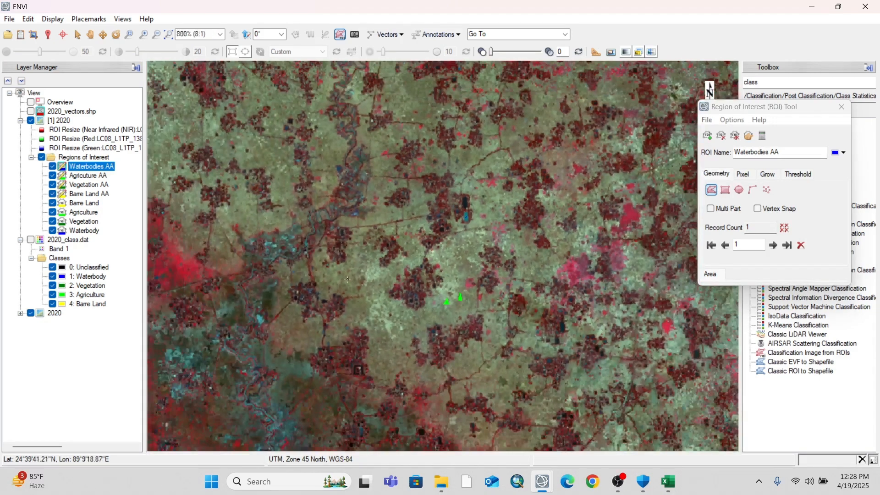
scroll(375, 245, down, 6)
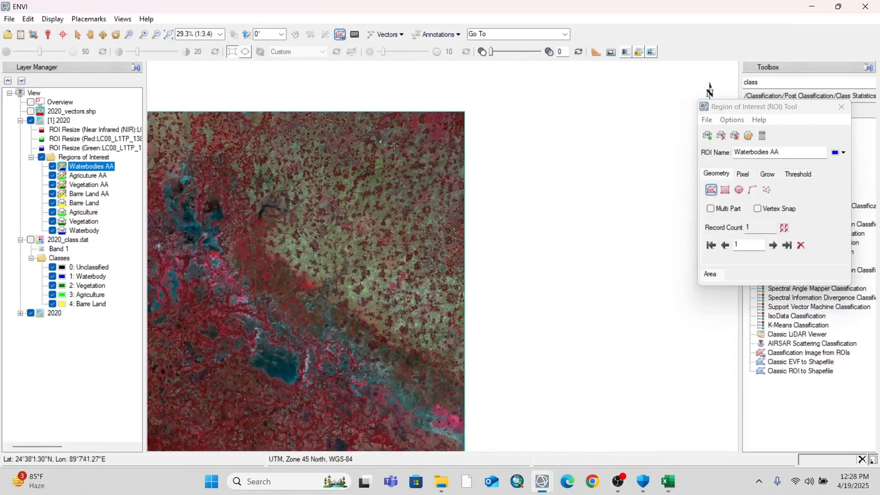
drag(271, 294, 341, 232)
scroll(341, 232, up, 5)
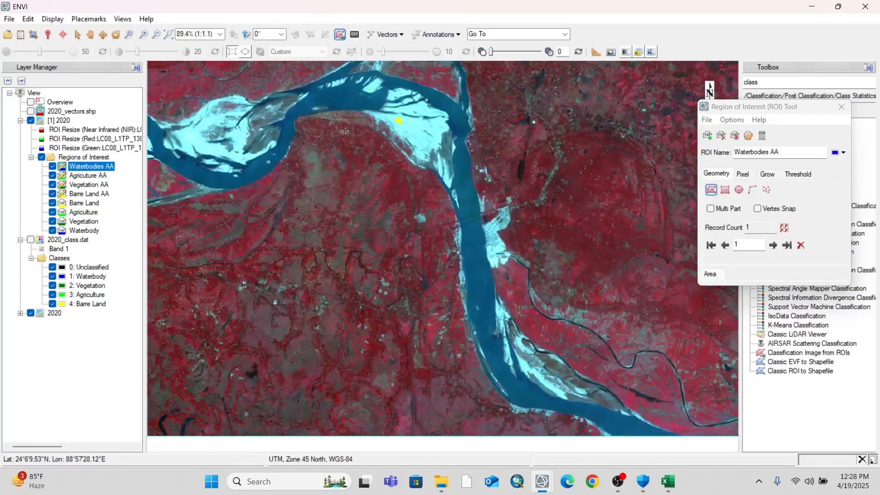
scroll(345, 130, up, 5)
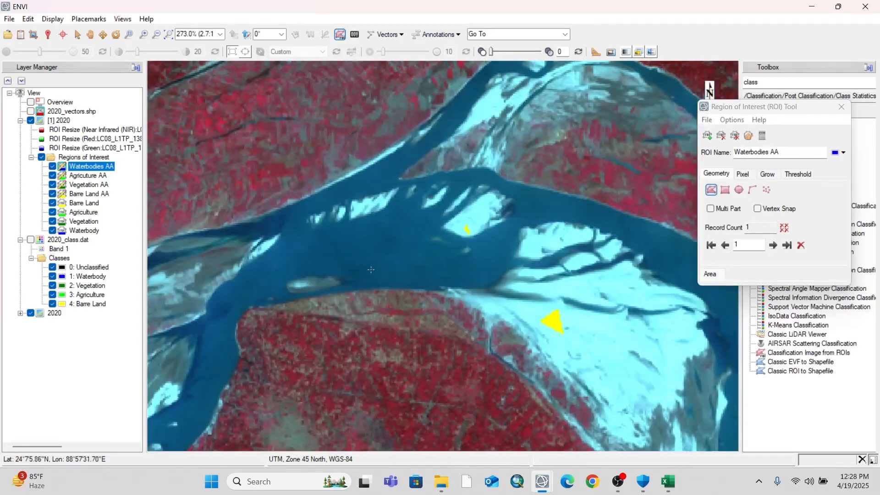
scroll(383, 300, up, 3)
click(377, 269)
click(401, 221)
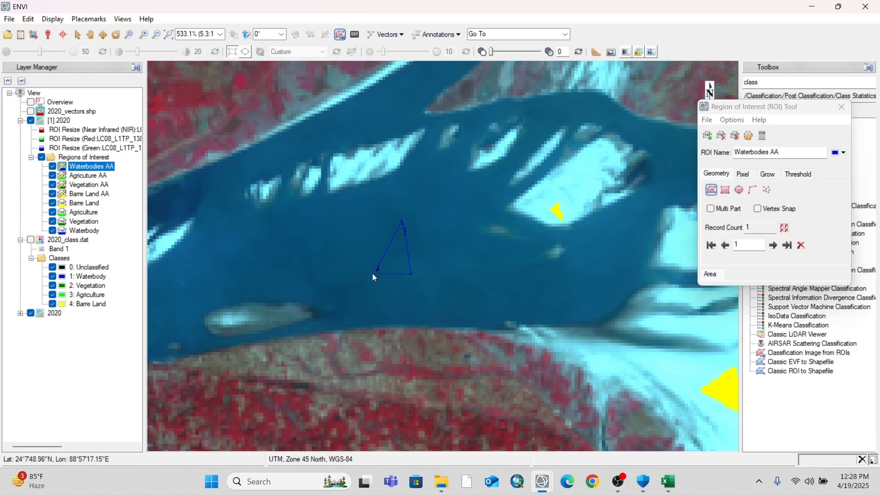
click(377, 265)
Draw a second triangular Waterbodies AA polygon in the same river stretch, west of the previous one
click(223, 265)
click(252, 231)
click(257, 271)
click(217, 268)
Draw a Waterbodies AA triangle where the two river channels rejoin east of the large sandbar
scroll(184, 273, down, 5)
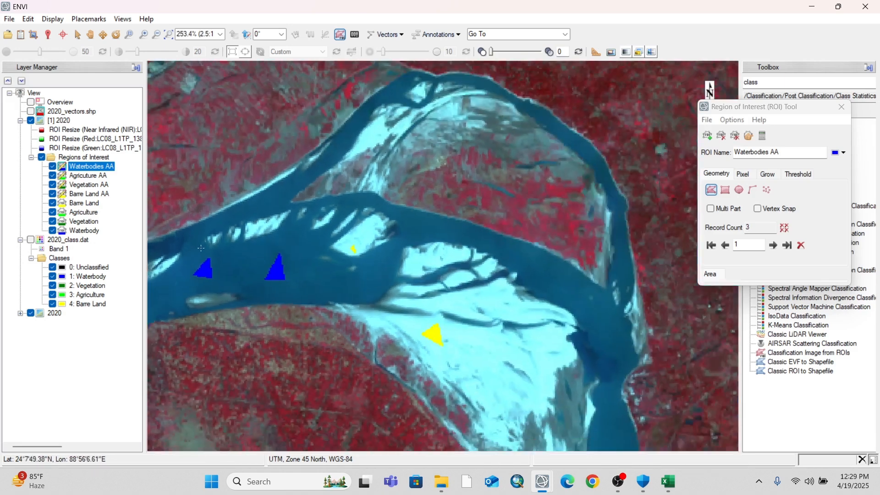
scroll(486, 284, up, 6)
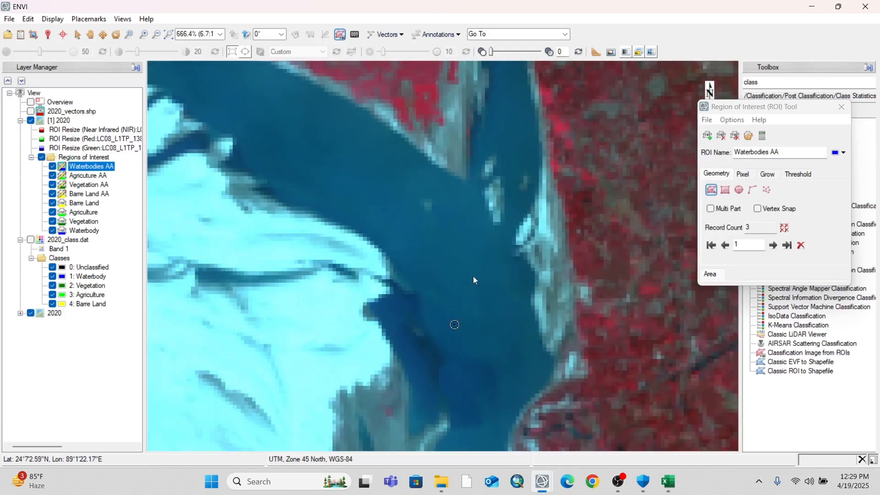
click(476, 274)
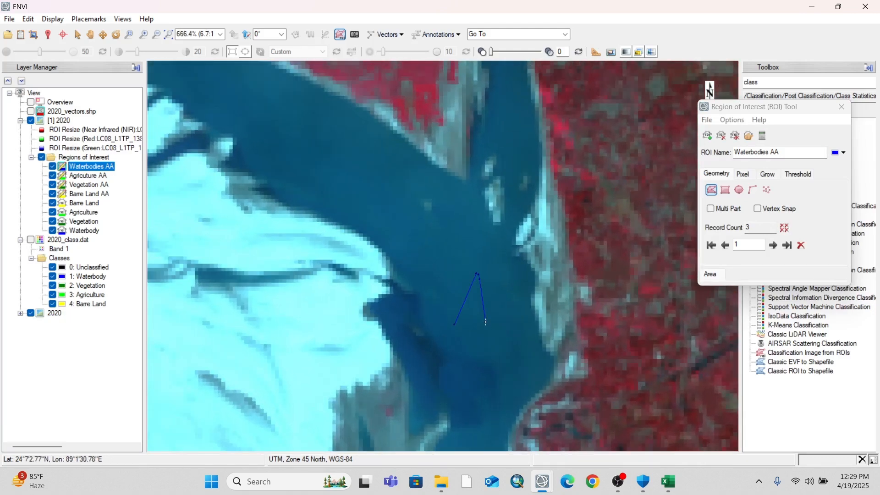
click(453, 323)
Draw a Waterbodies AA polygon in midstream of the south-flowing river, below the bright sand patch on its east bank
scroll(452, 323, down, 6)
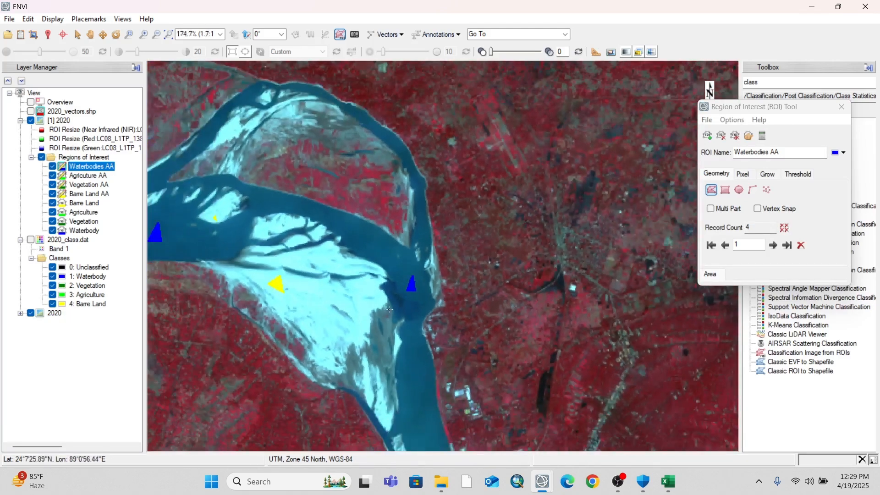
scroll(391, 302, down, 3)
drag(402, 283, 396, 139)
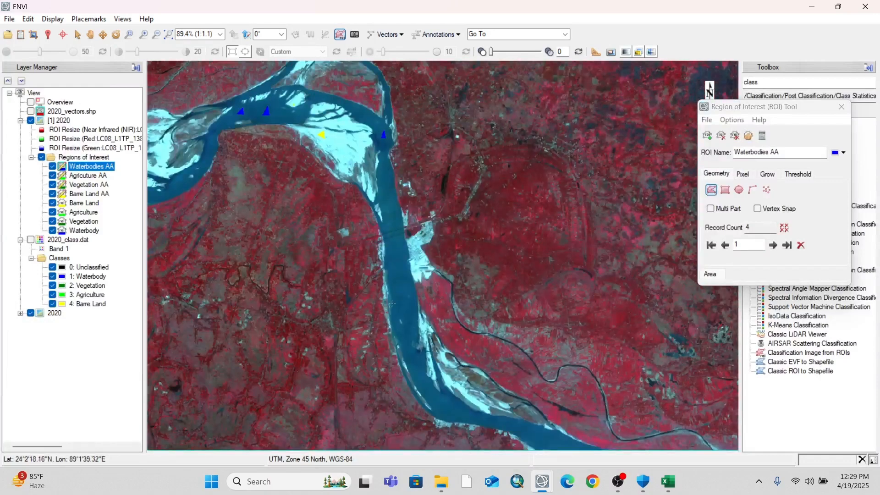
scroll(391, 296, up, 8)
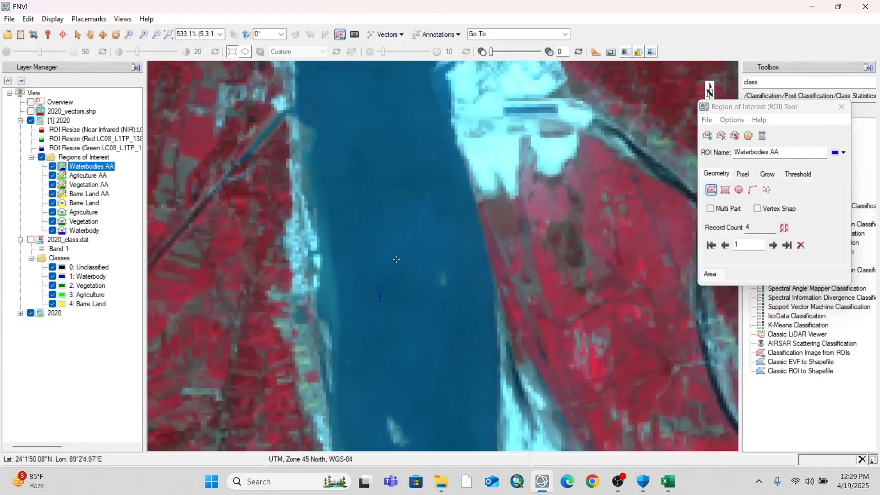
click(398, 259)
double_click(379, 299)
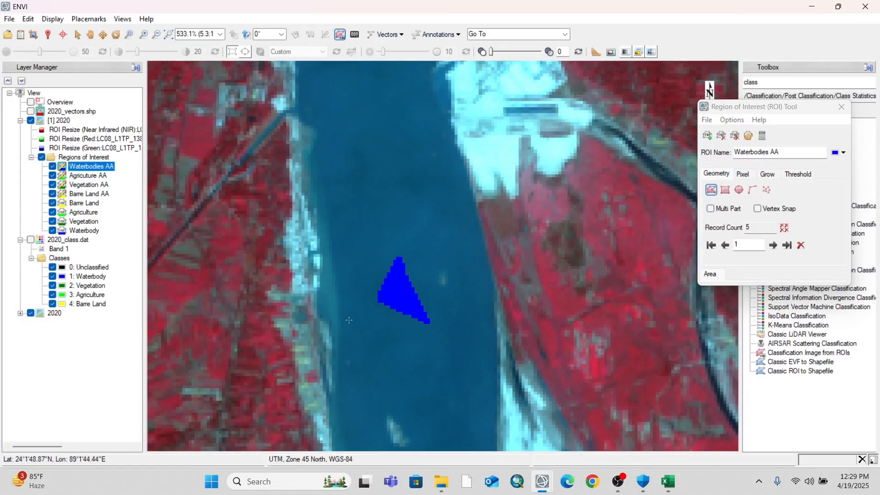
Draw a narrow Waterbodies AA triangle farther downstream, between the thin western sandbar and the bright eastern sandbars
scroll(369, 298, down, 3)
mouse_move(323, 101)
mouse_down()
mouse_move(373, 296)
mouse_move(334, 224)
mouse_move(314, 90)
mouse_up()
scroll(385, 357, up, 4)
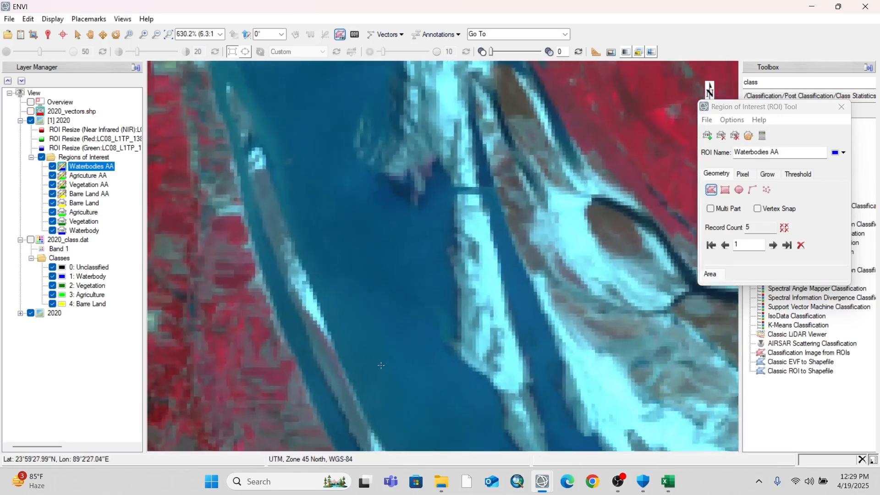
click(380, 365)
click(395, 310)
click(406, 380)
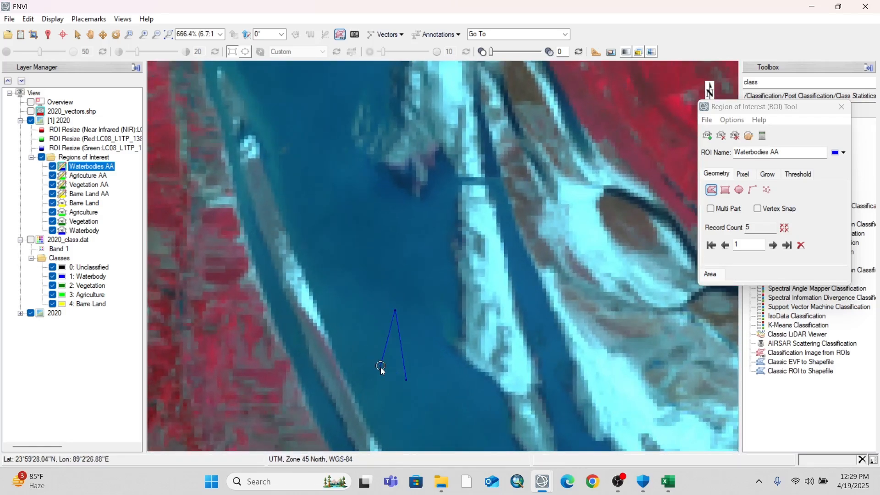
click(381, 366)
double_click(381, 367)
Draw another small Waterbodies AA triangle just upstream of the narrow one, northwest of it
click(326, 249)
click(347, 225)
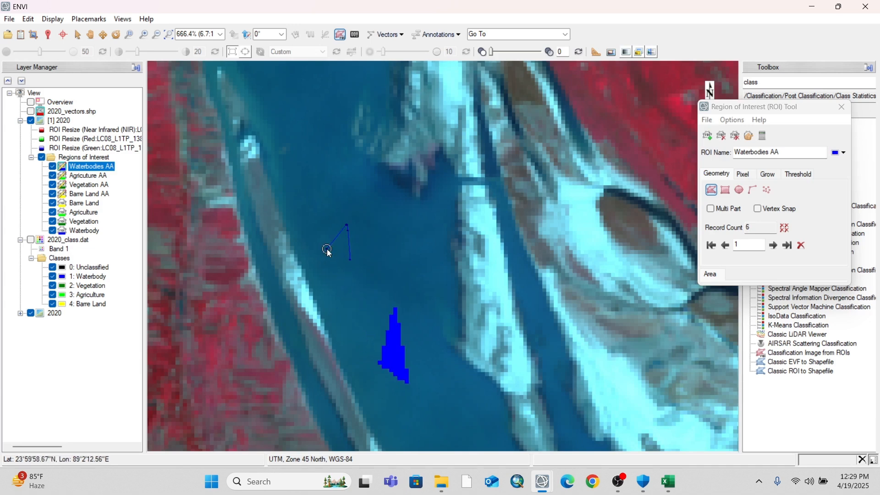
scroll(327, 252, down, 4)
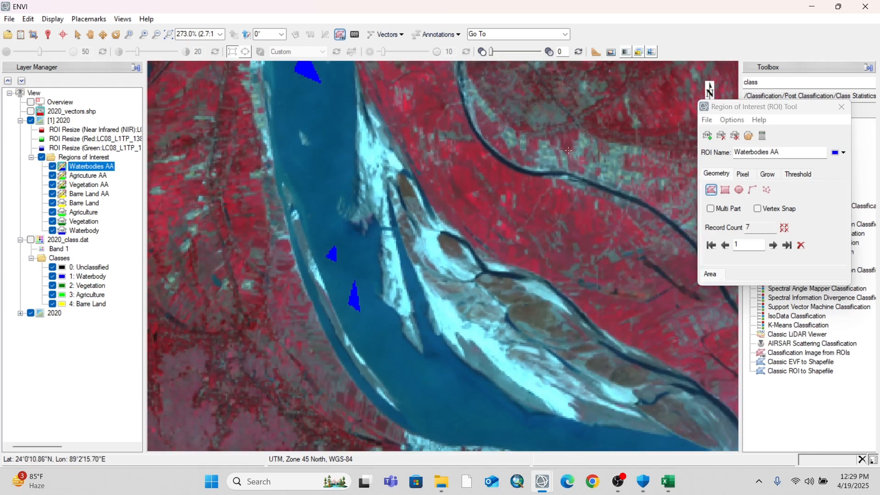
Prepare to save ROIs to XML with Barre Land AA, Vegetation AA, Agricuture AA and Waterbodies AA included
click(706, 120)
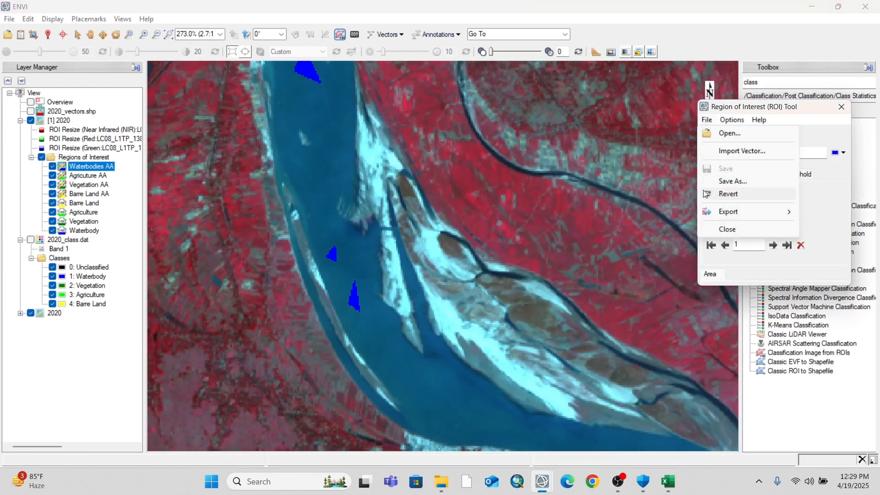
click(748, 180)
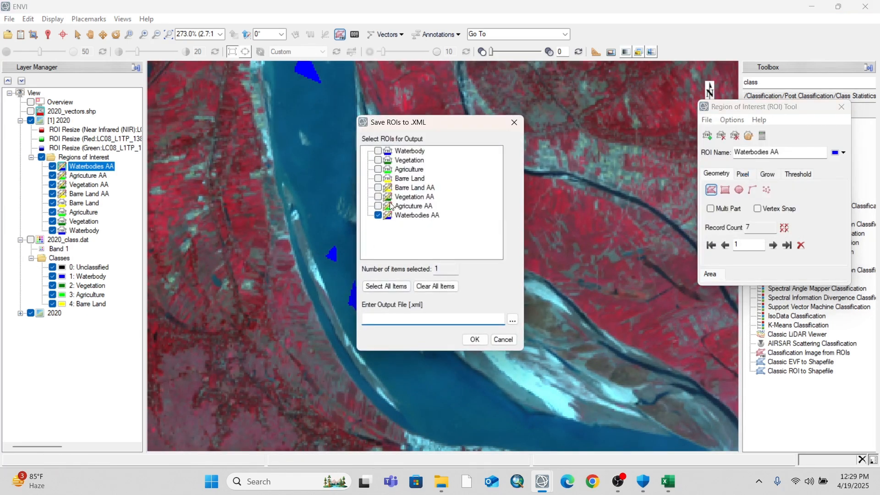
click(378, 187)
click(378, 197)
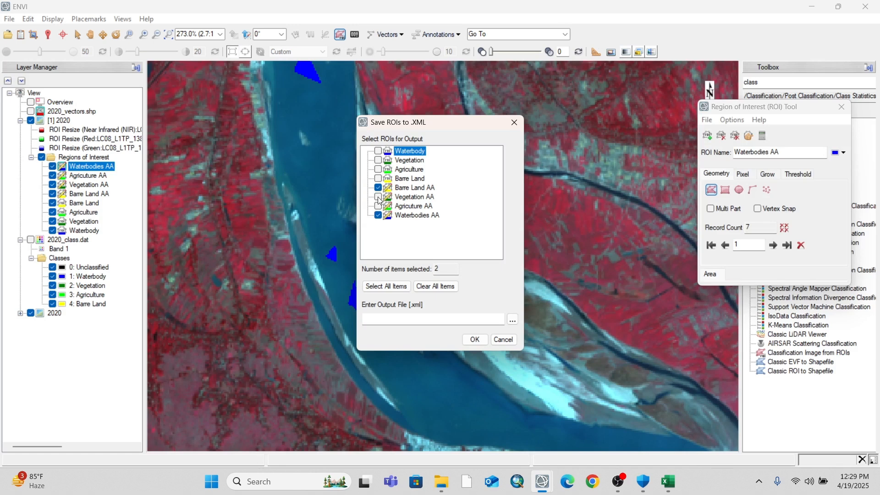
click(378, 205)
Save the chosen AA regions to the XML file 2020_AA_ROI in the D:\Practice\ROI folder
click(512, 320)
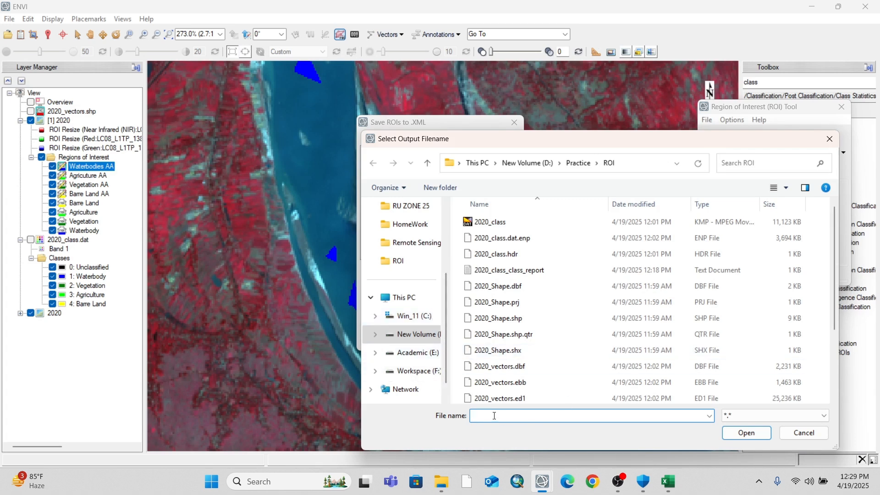
text(202)
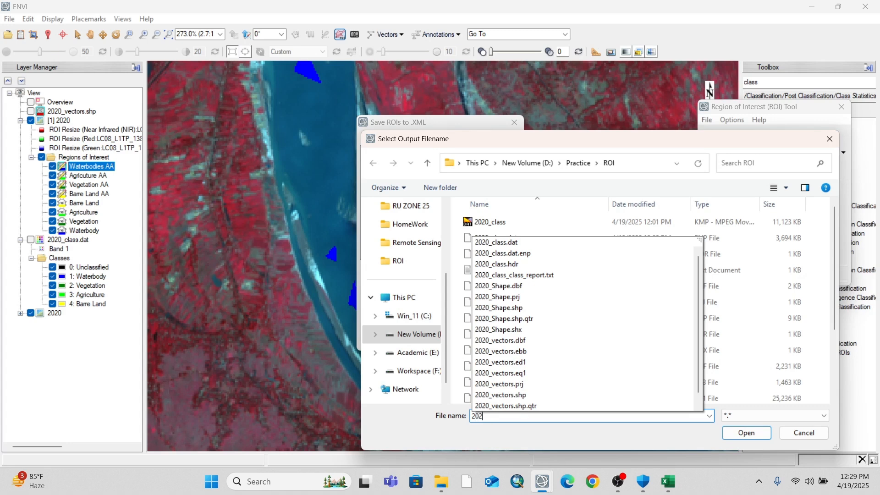
text(0_AA_ROI)
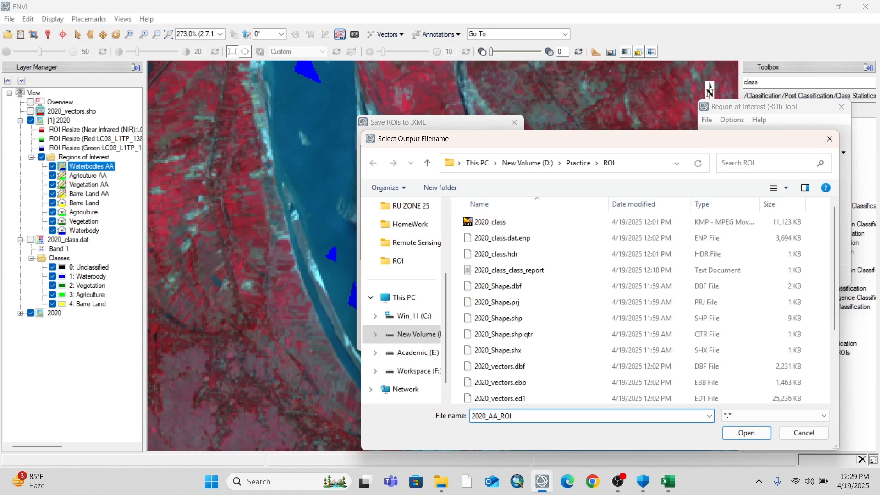
click(746, 433)
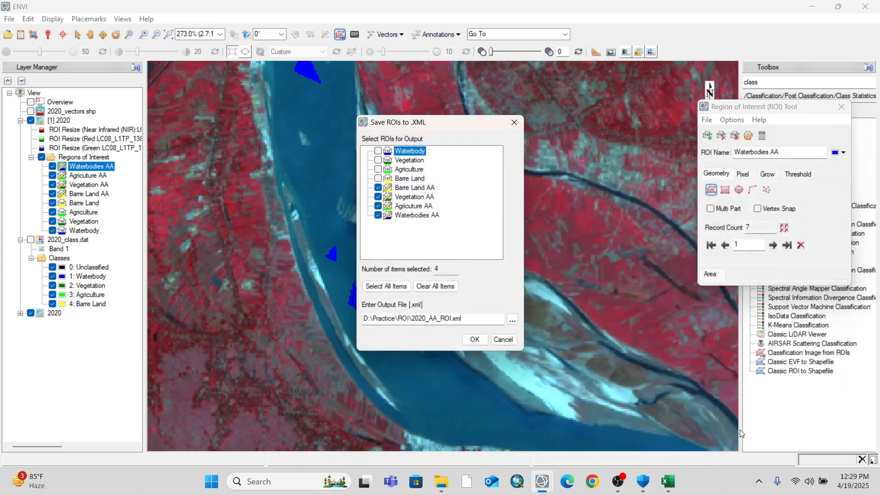
click(474, 339)
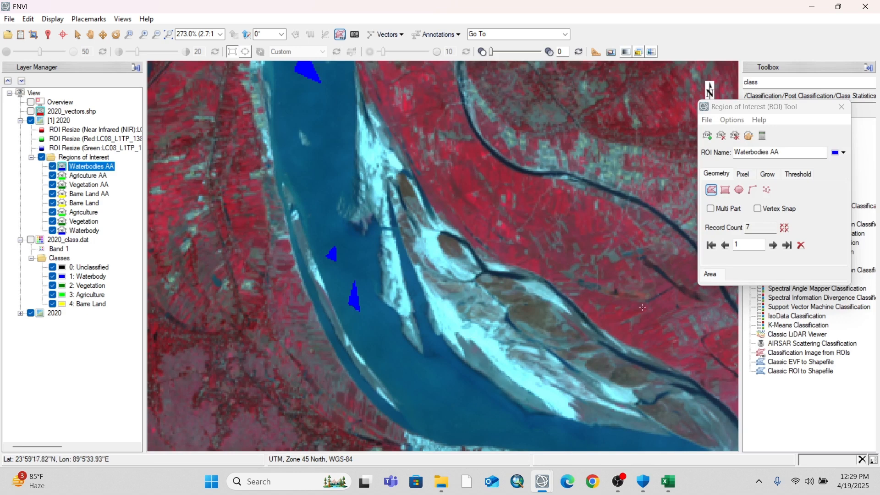
Set up a shapefile export of the ROIs, excluding the original Waterbody, Vegetation, Agriculture and Barre Land regions
click(707, 121)
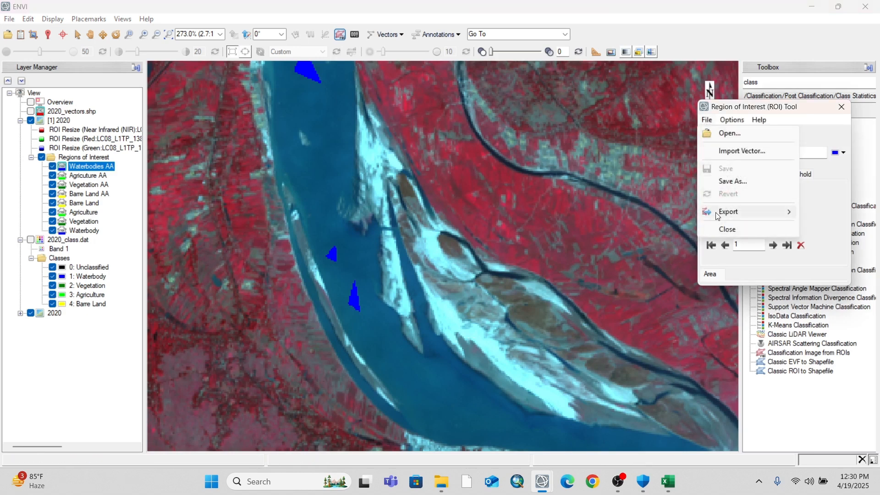
mouse_move(734, 212)
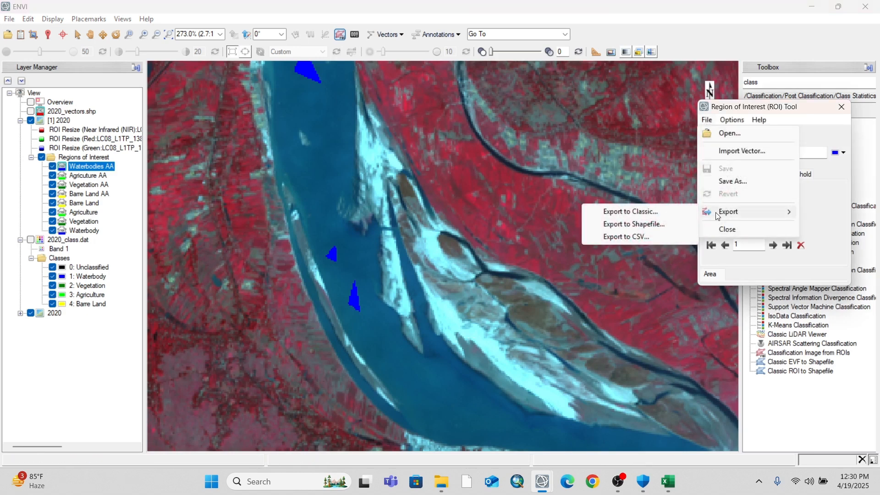
click(658, 229)
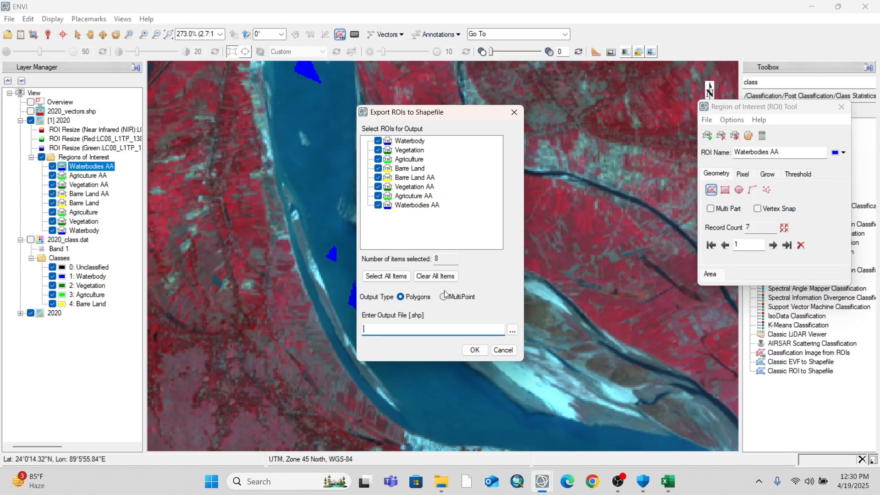
click(384, 168)
click(381, 159)
click(379, 150)
click(379, 141)
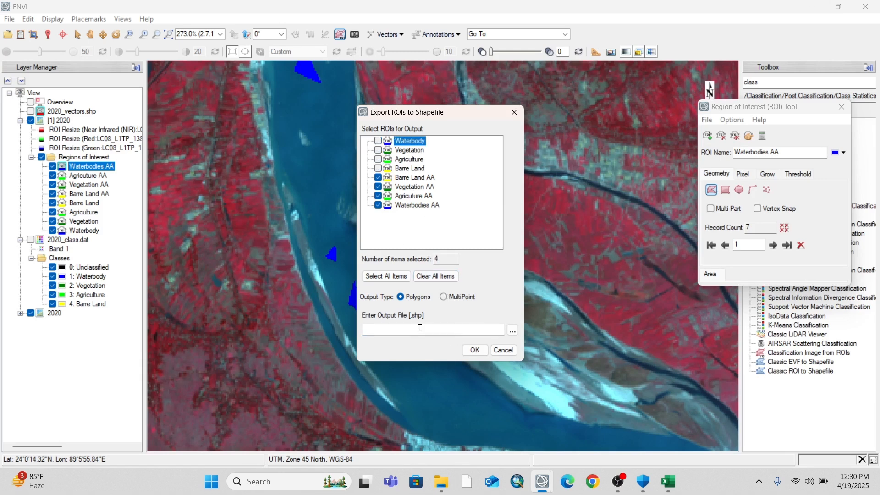
Export the four AA regions as polygons to the shapefile 2020_AA_SHP in D:\Practice\ROI
click(512, 329)
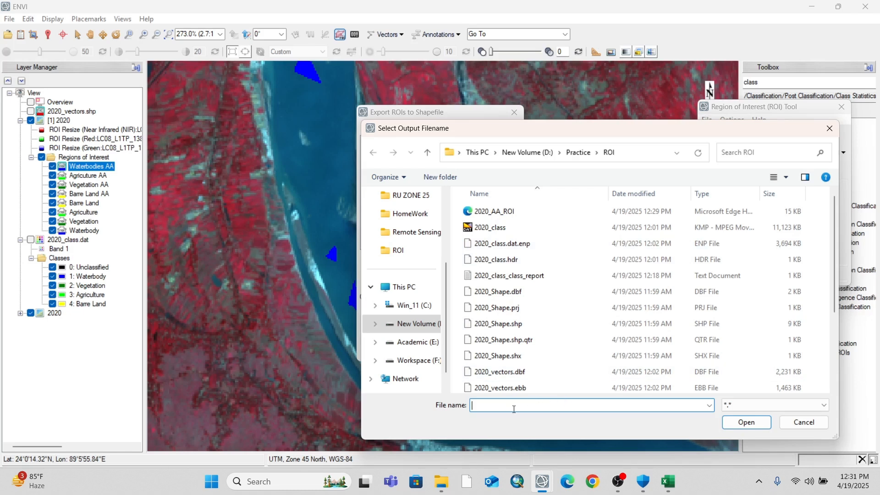
text(202)
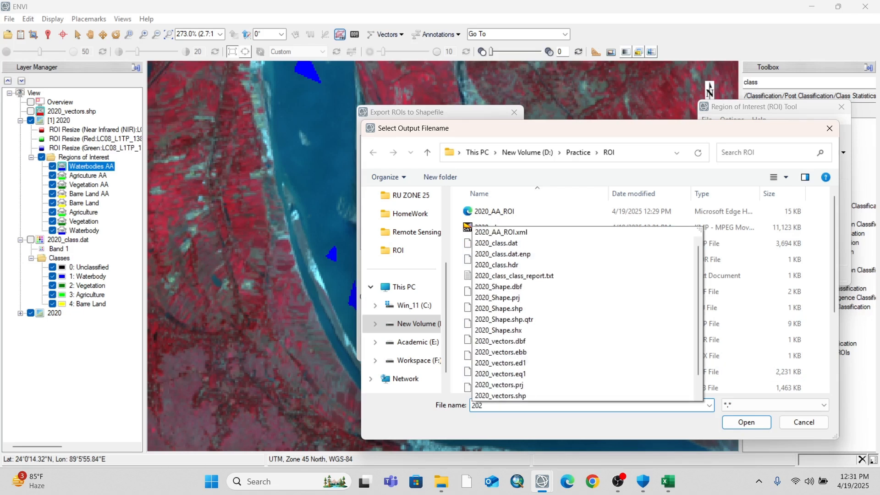
text(0_AA)
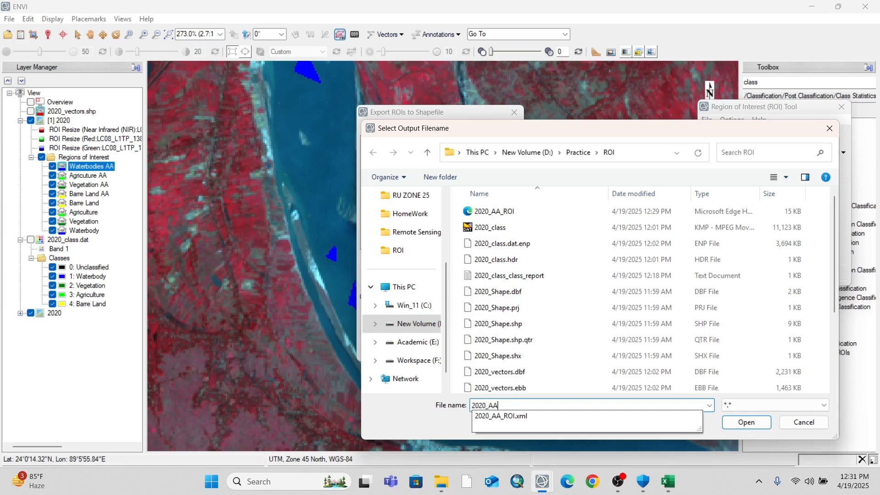
text(_SHP)
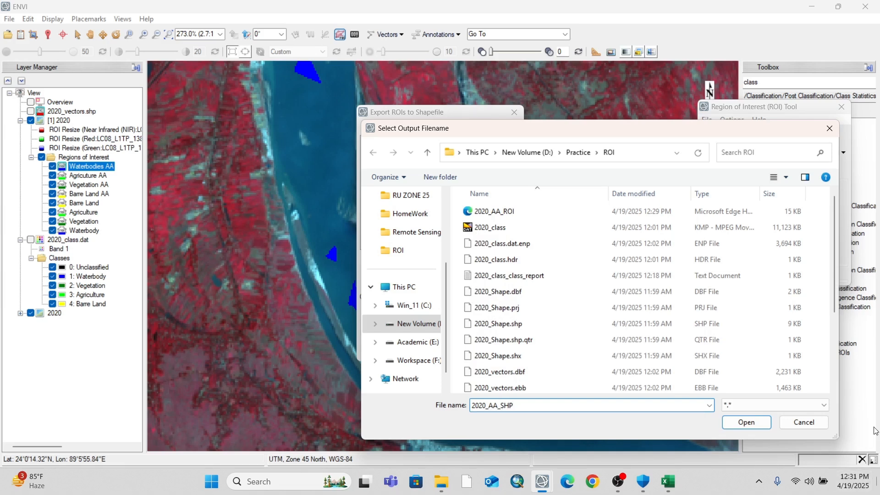
click(769, 422)
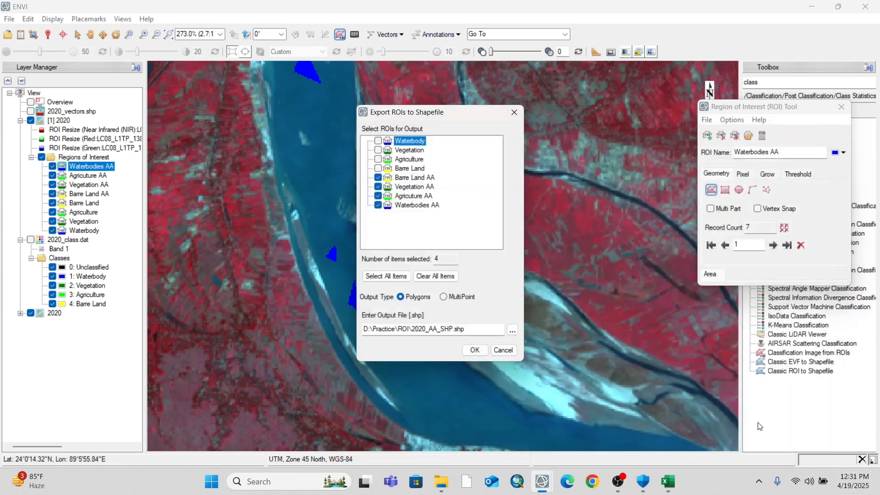
click(478, 352)
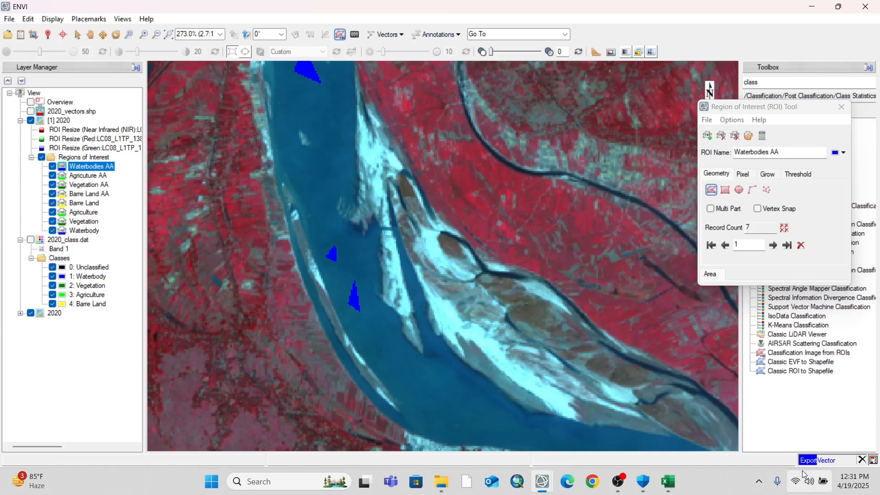
Close the ROI tool, search the toolbox for "confusio" and widen it enough to read the full tool names
click(841, 107)
double_click(766, 79)
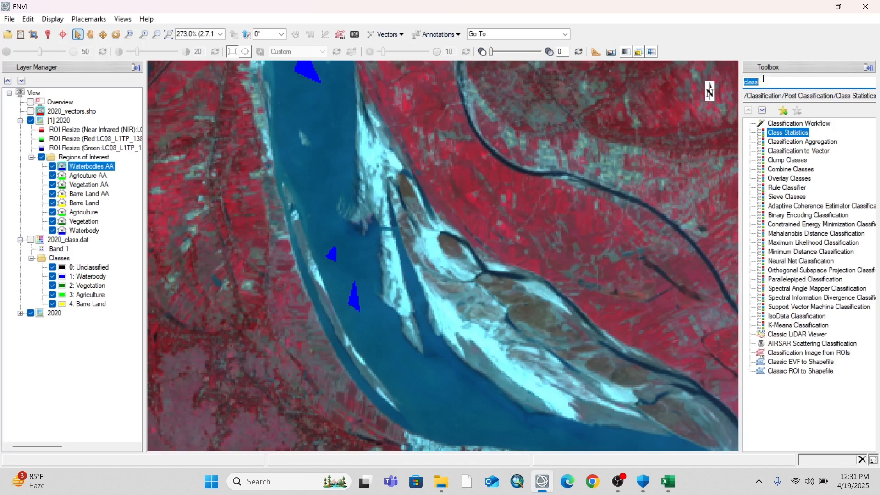
text(confud)
key(BackSpace)
text(l)
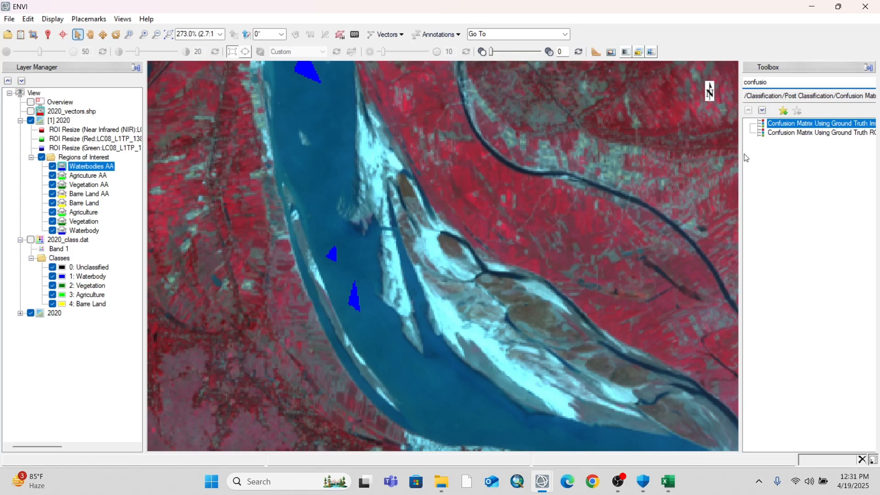
drag(740, 149, 708, 148)
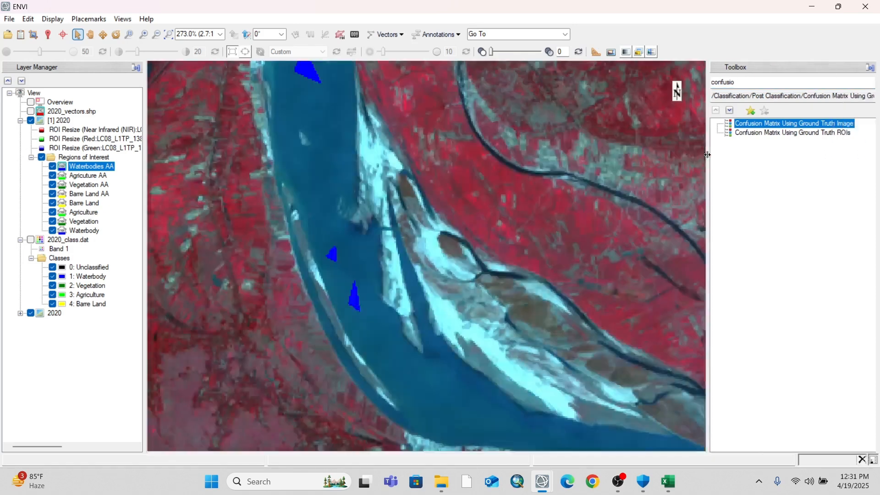
double_click(799, 134)
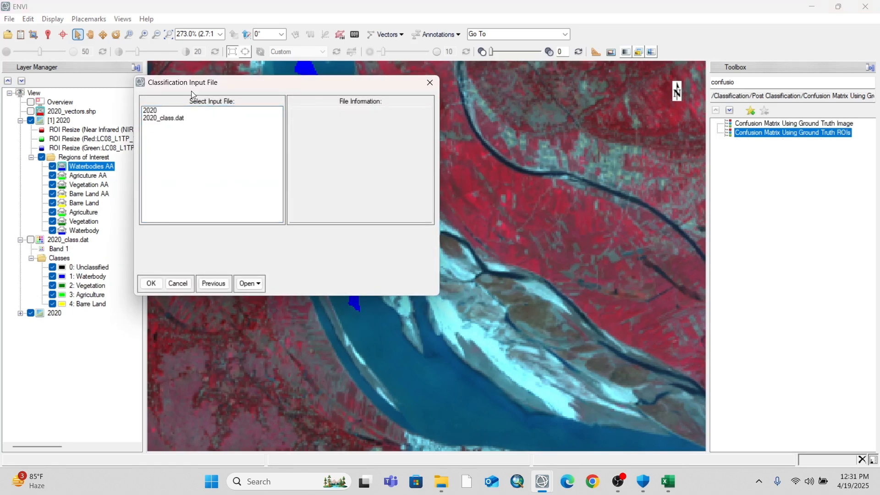
click(166, 118)
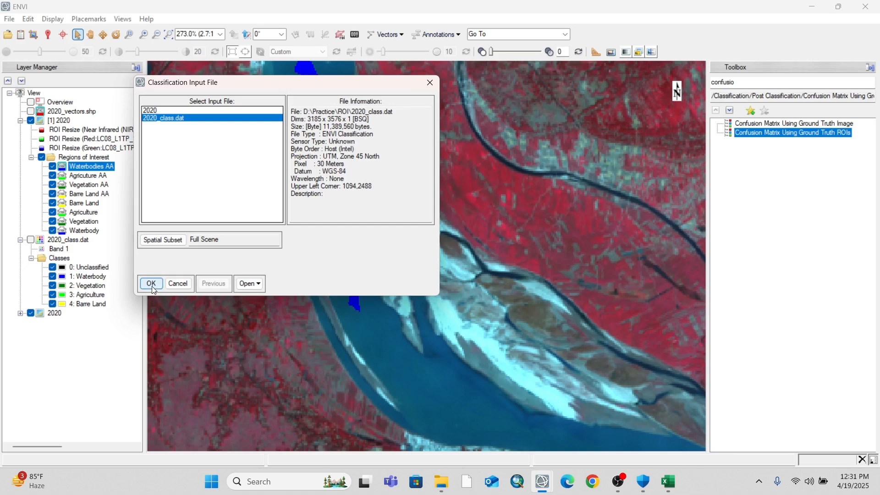
click(152, 284)
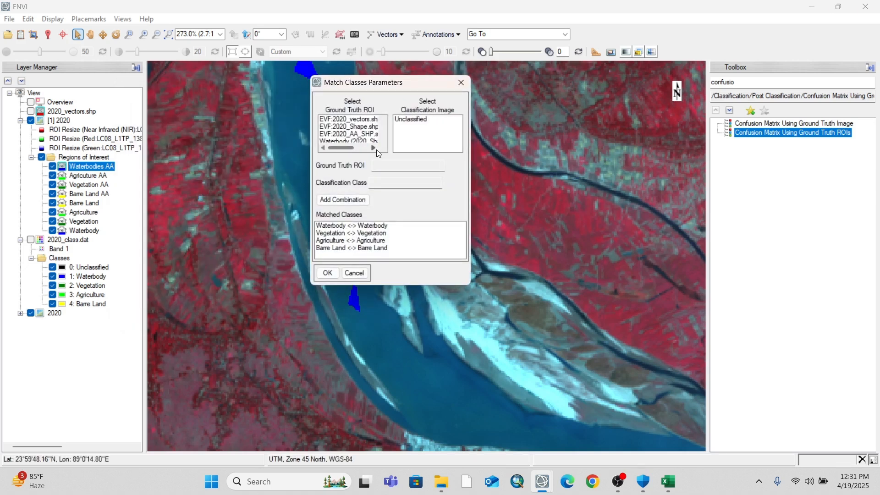
scroll(364, 136, down, 5)
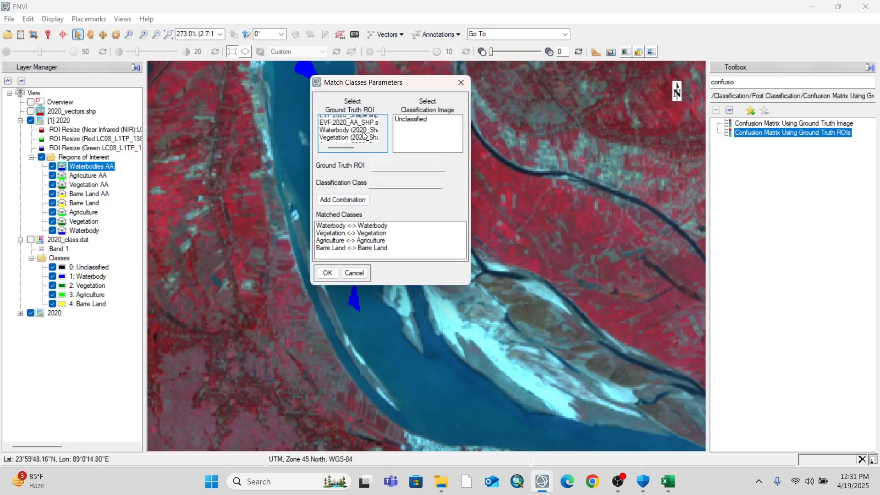
click(356, 225)
click(356, 226)
click(356, 226)
click(356, 227)
click(356, 226)
scroll(369, 143, down, 2)
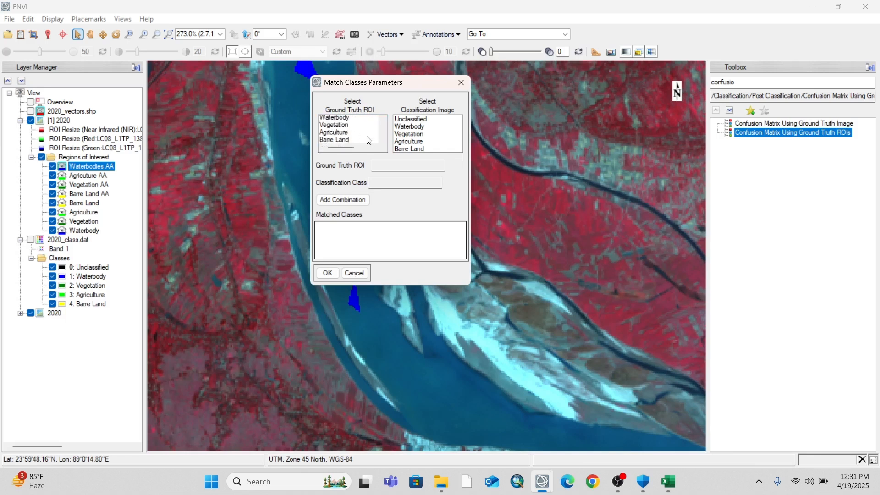
scroll(370, 140, down, 4)
scroll(370, 140, down, 2)
scroll(371, 139, up, 5)
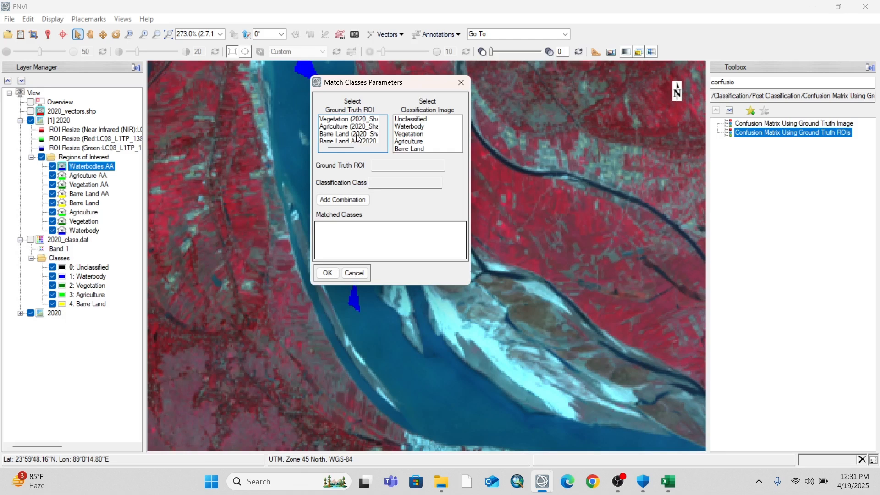
click(359, 133)
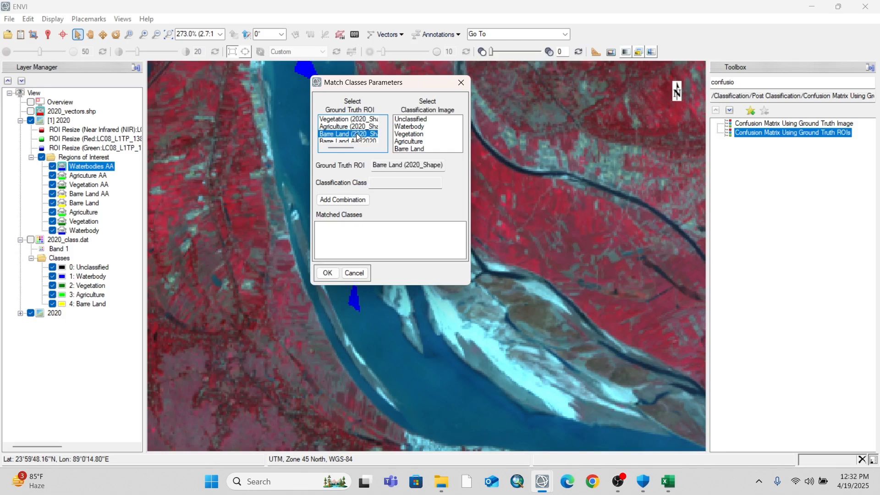
scroll(358, 137, down, 2)
click(359, 127)
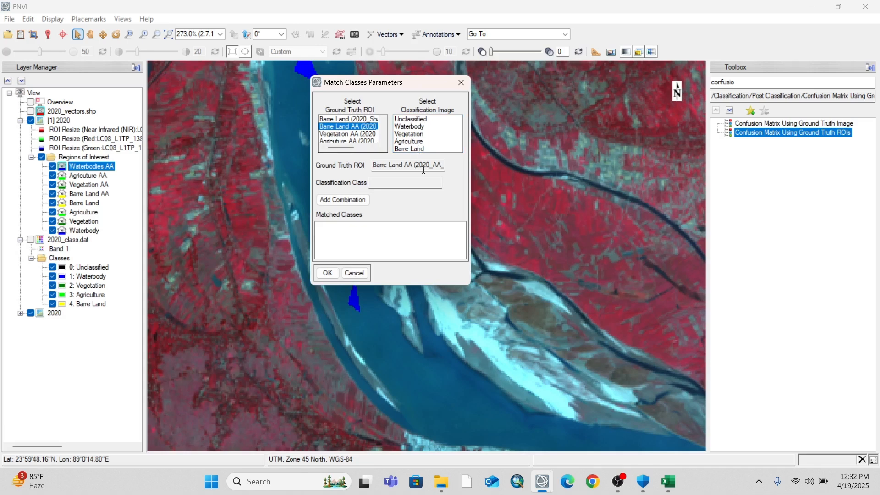
drag(443, 166, 359, 179)
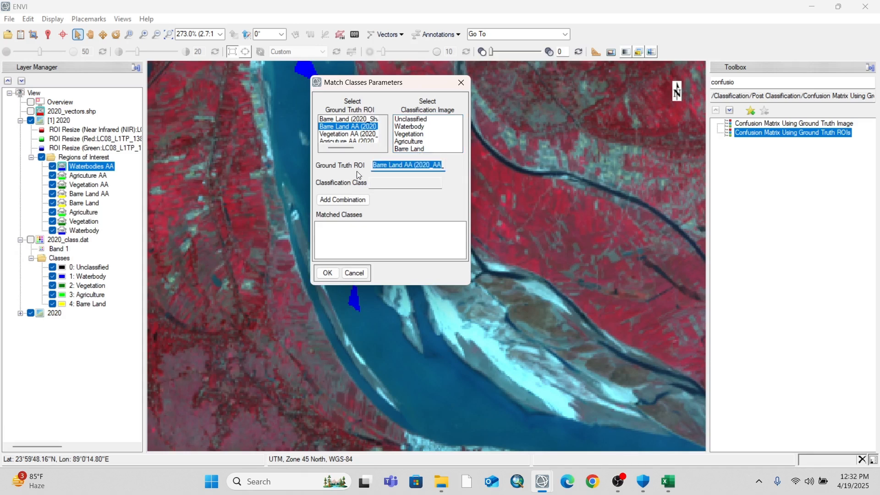
click(461, 83)
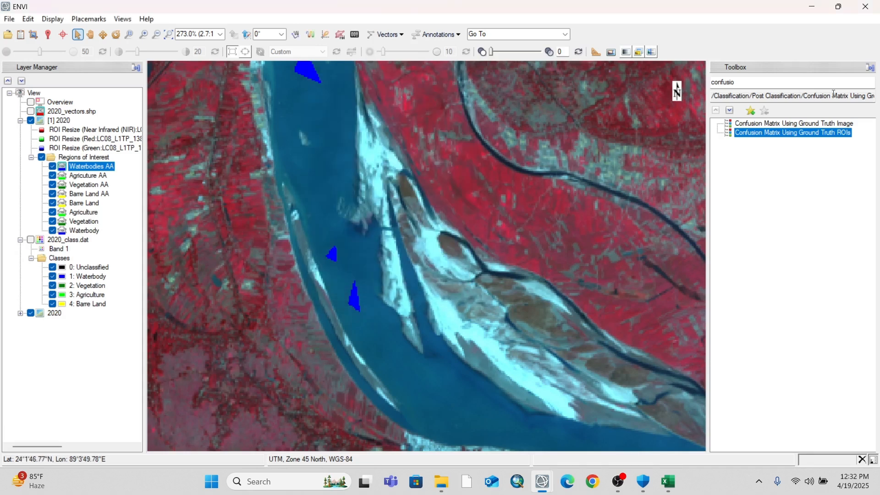
Run Confusion Matrix Using Ground Truth ROIs on 2020_class.dat and remove all four default class matches
double_click(784, 133)
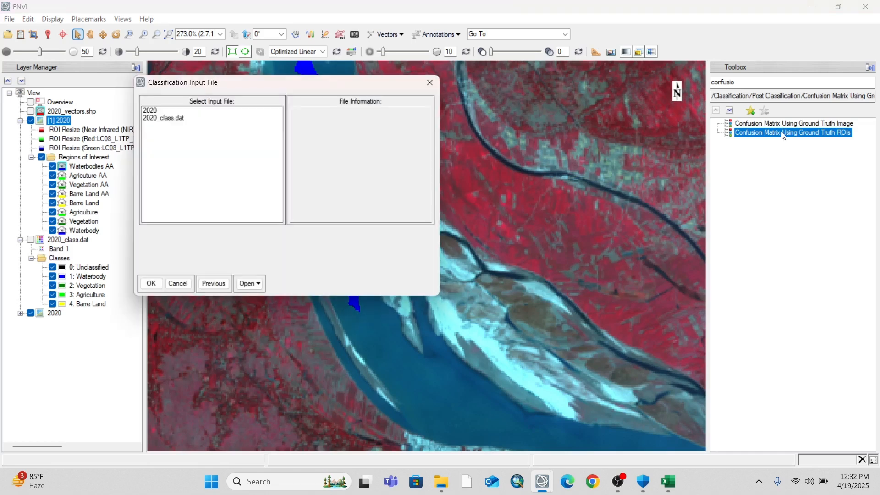
click(179, 120)
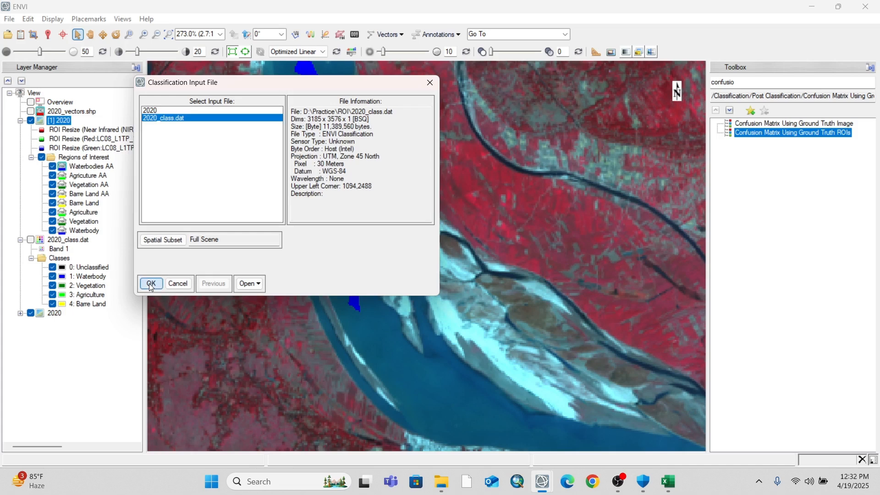
click(152, 284)
click(338, 226)
click(336, 233)
click(336, 227)
click(340, 226)
Match the 2020_AA_SHP ground truth ROIs Barre Land AA with Barre Land and Agricuture AA with Agriculture
scroll(356, 145, down, 2)
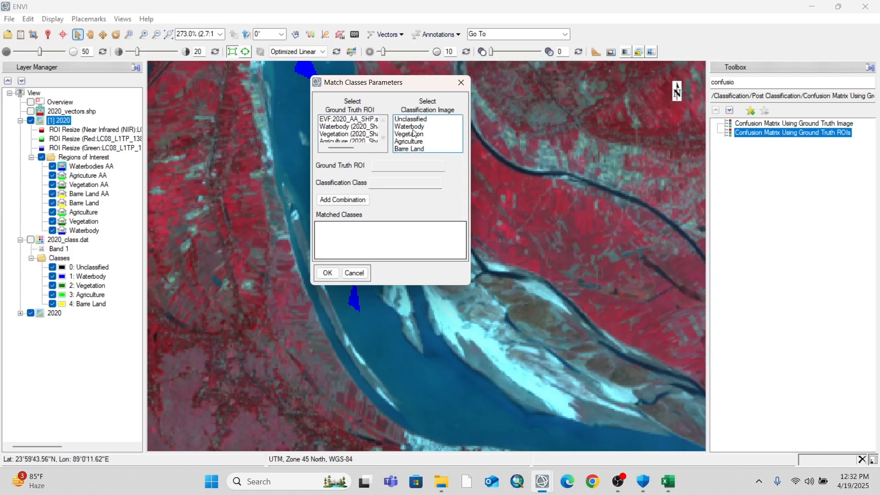
scroll(354, 138, down, 3)
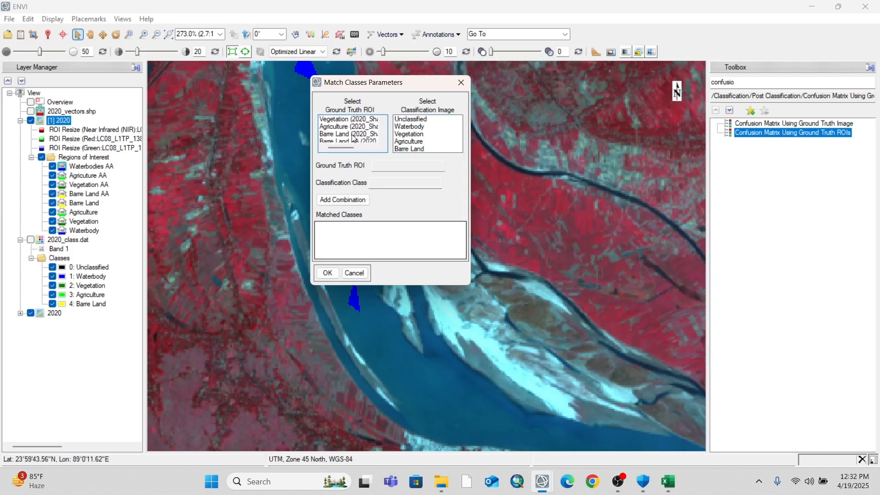
scroll(355, 139, down, 1)
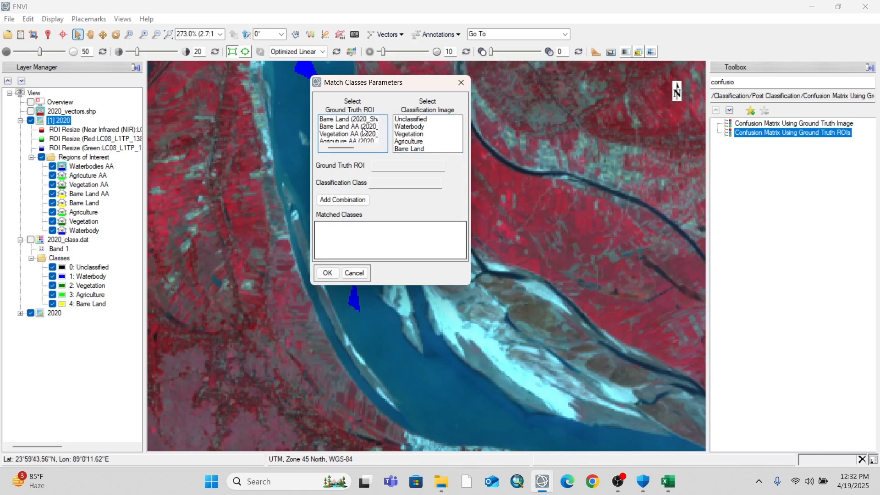
click(364, 127)
click(412, 150)
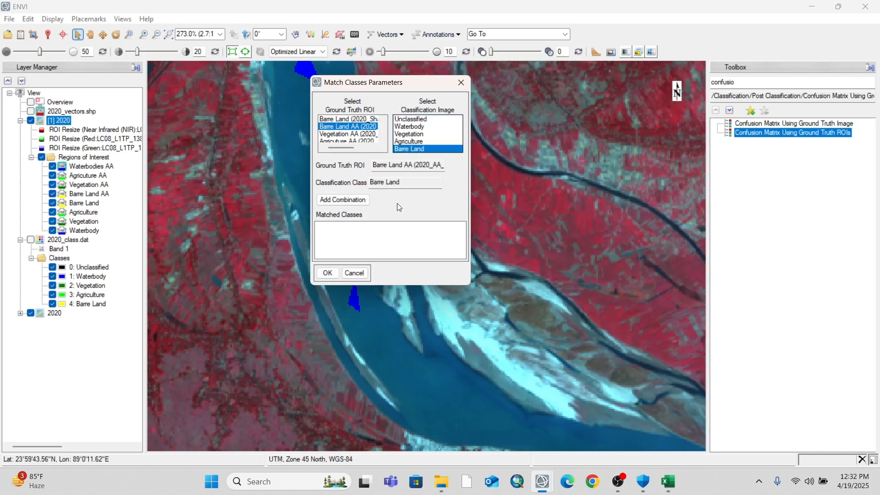
click(342, 200)
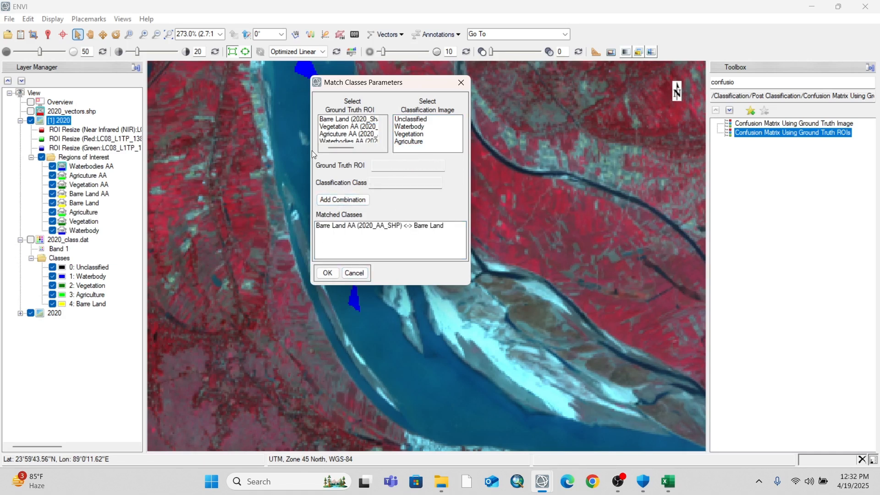
click(340, 137)
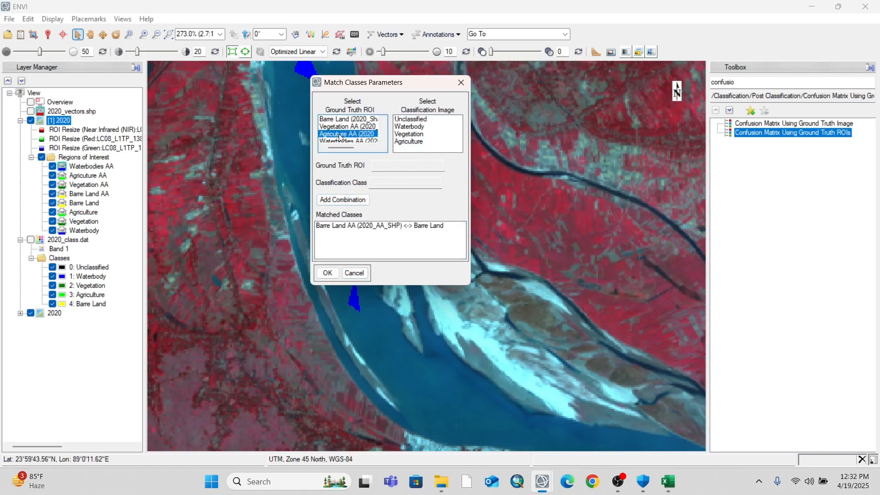
click(409, 142)
click(354, 204)
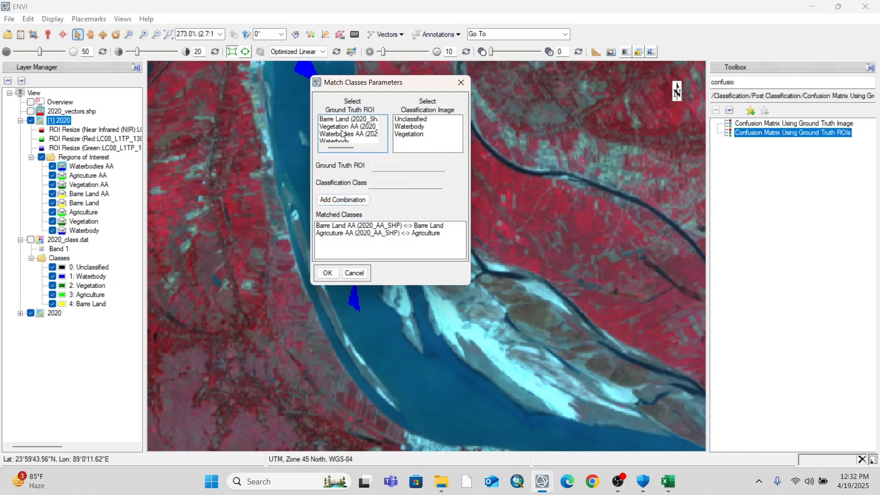
Match the ground truth ROIs Vegetation AA with the Vegetation class and Waterbodies AA with the Waterbody class
click(349, 127)
click(415, 135)
click(343, 200)
click(336, 128)
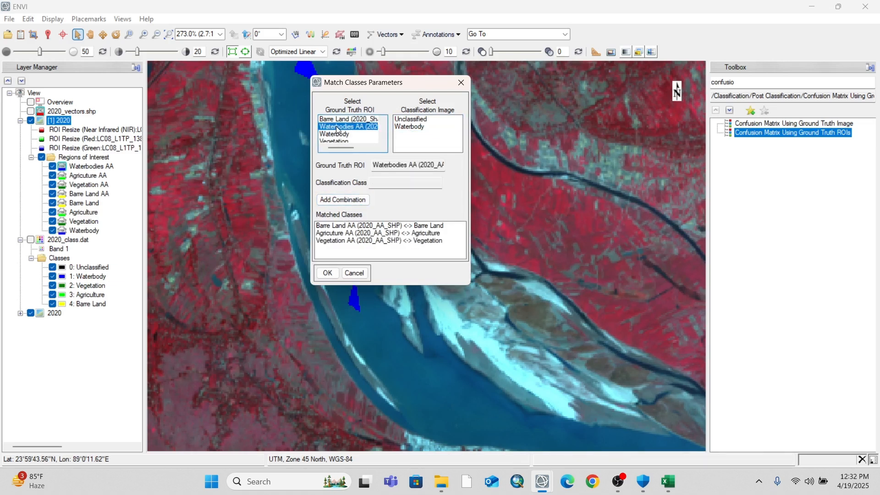
click(409, 127)
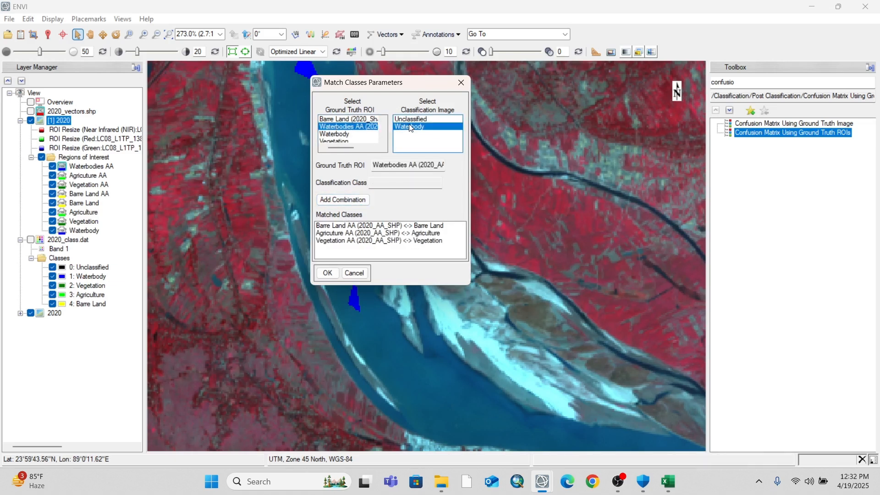
click(352, 203)
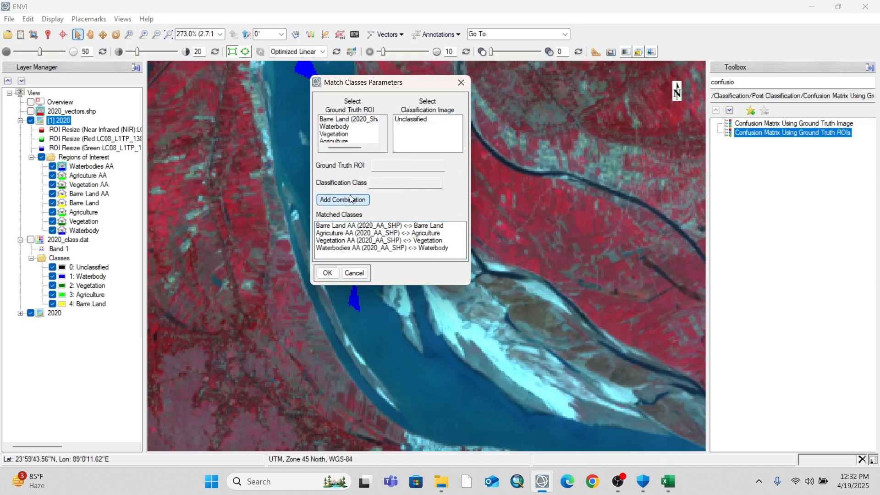
Compute the confusion matrix for the matched classes in pixels and percent with the accuracy assessment report, and maximize the result window
click(326, 273)
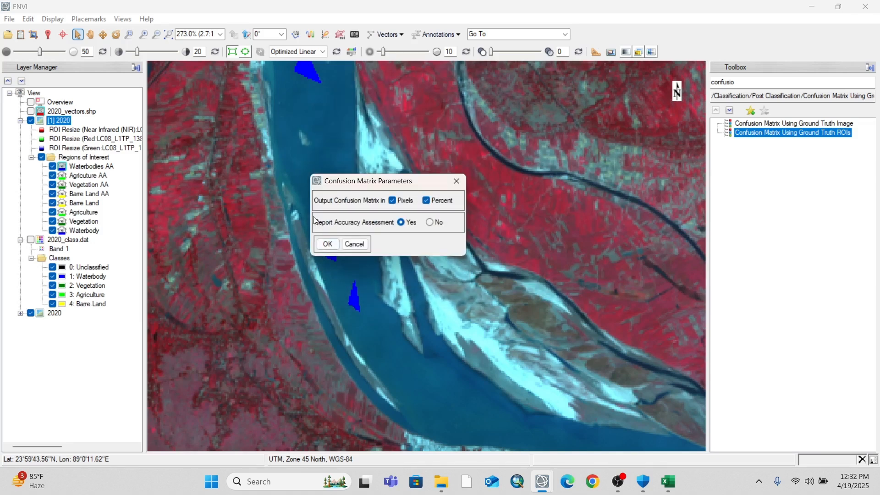
click(328, 244)
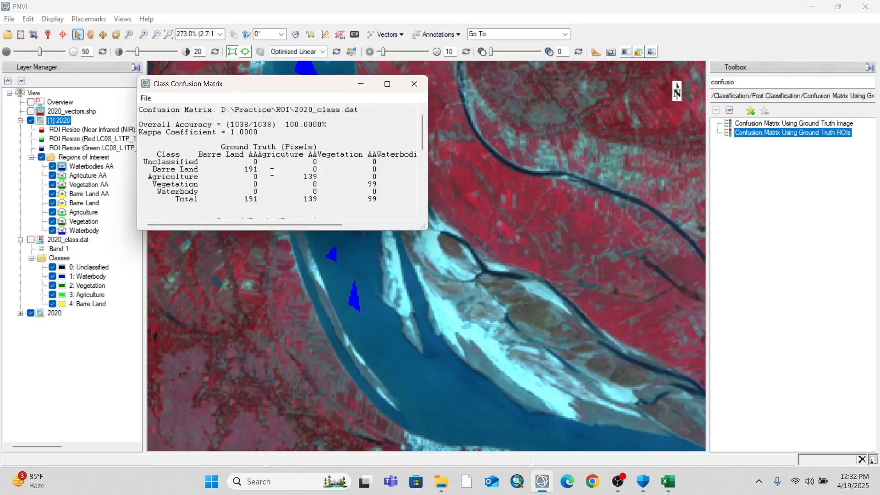
click(387, 84)
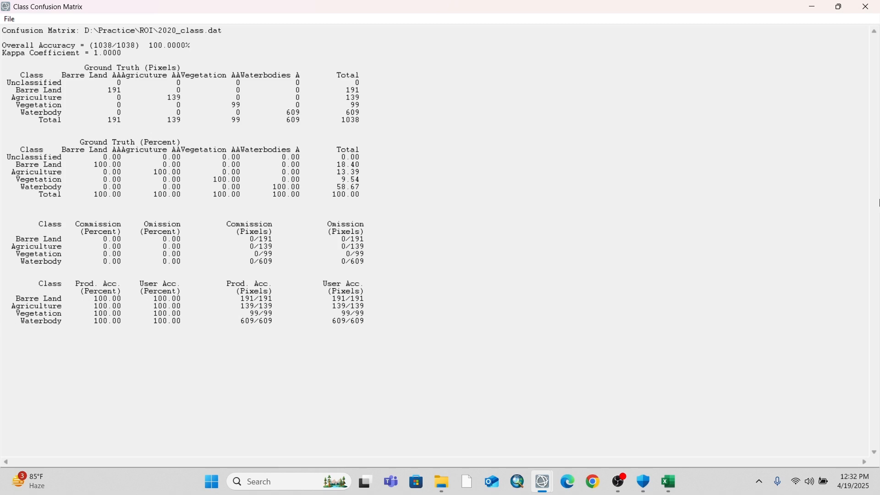
Examine the overall accuracy percentage and the Ground Truth (Pixels) table in the confusion matrix report
drag(151, 47, 176, 50)
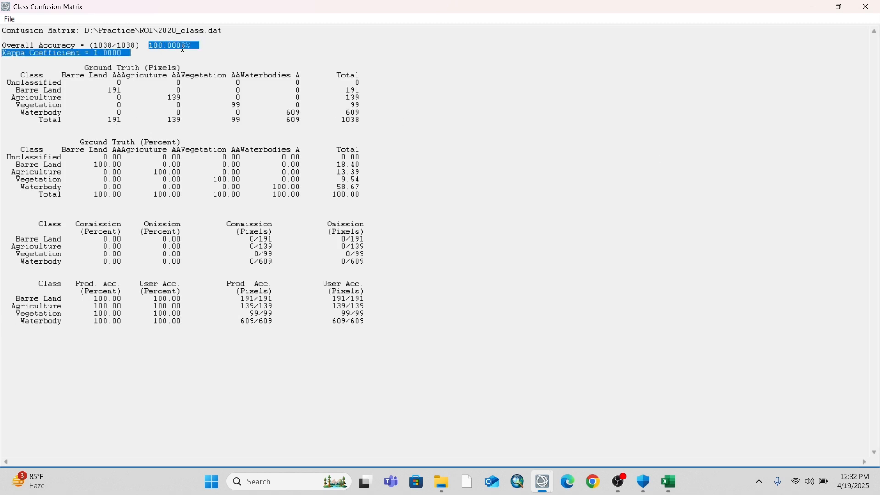
click(182, 48)
drag(208, 43, 145, 50)
double_click(146, 49)
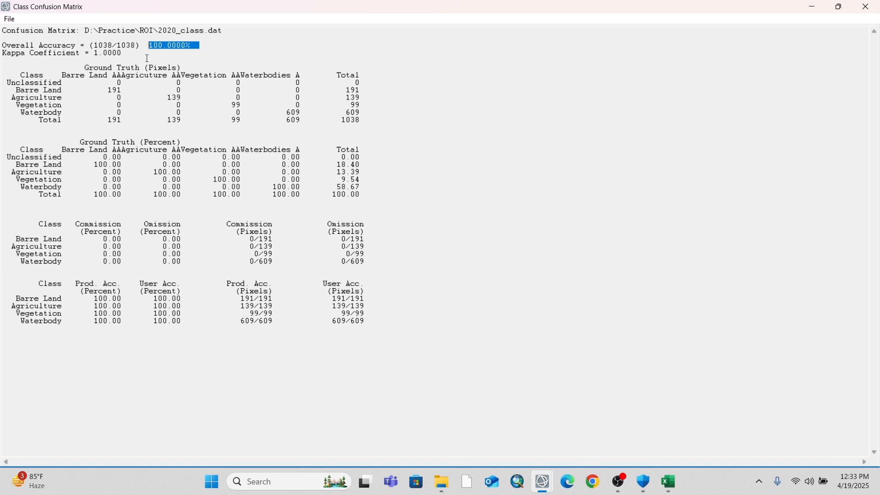
drag(81, 67, 363, 135)
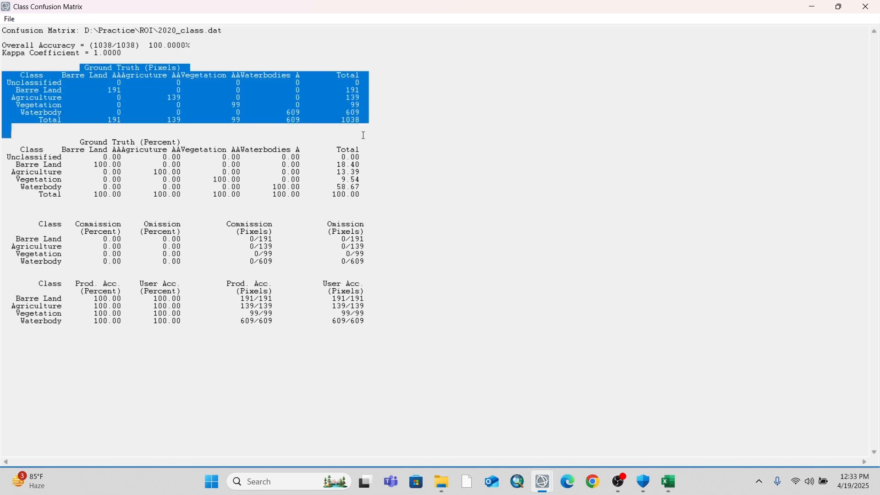
click(93, 67)
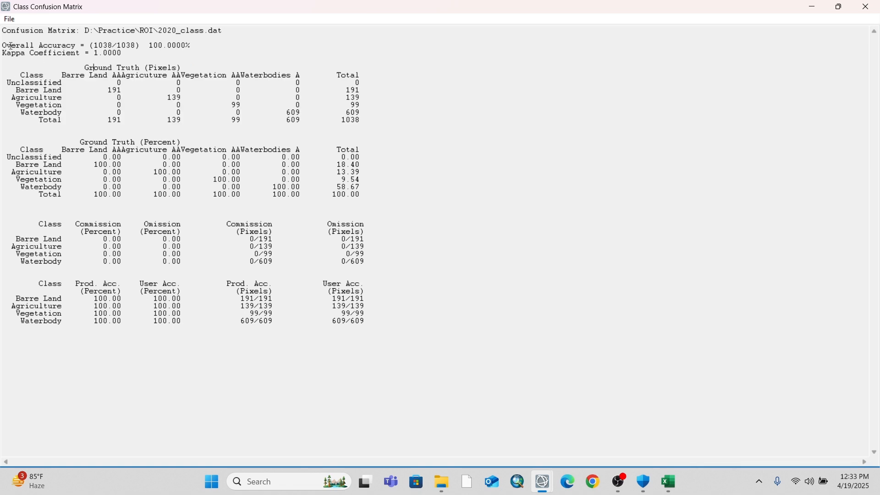
Copy the report from the Overall Accuracy line through the last accuracy table and paste it into the blank Excel workbook at A1
drag(8, 47, 399, 329)
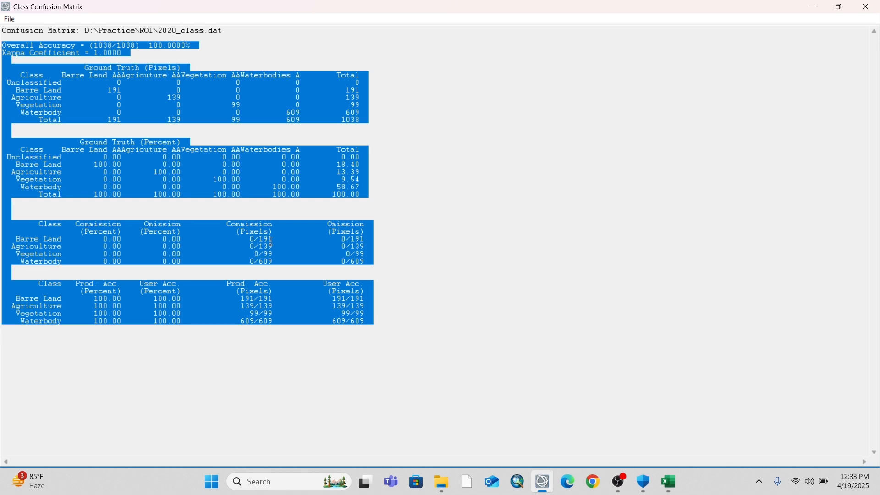
right_click(307, 203)
click(336, 240)
click(669, 481)
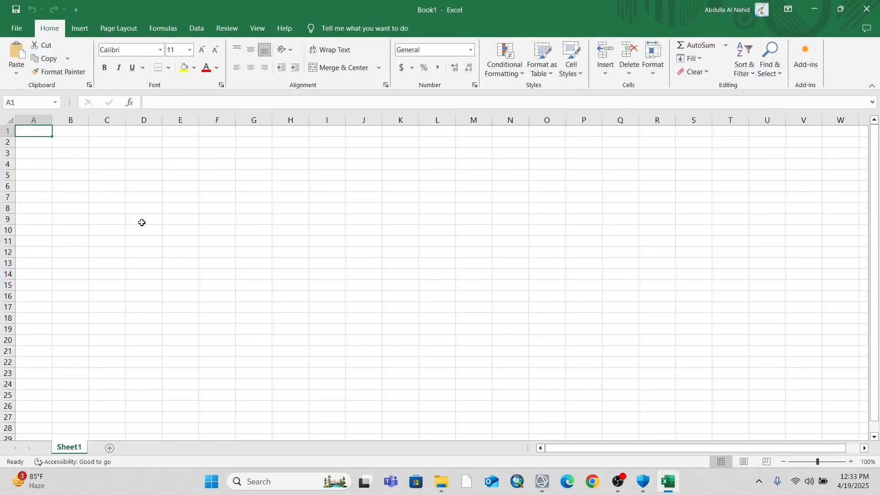
key(ctrl+v)
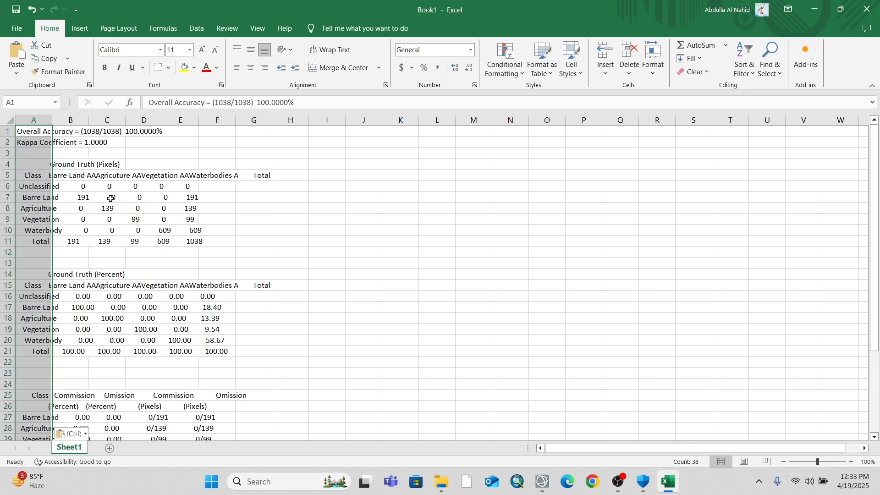
click(148, 243)
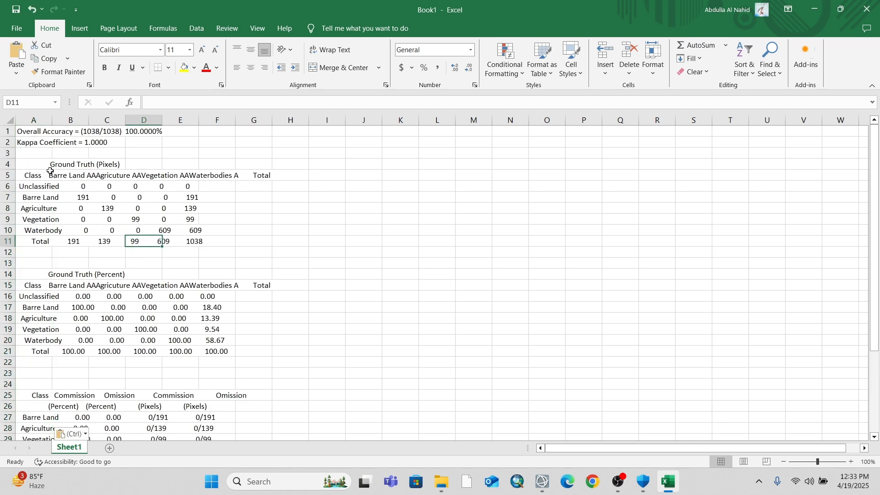
Apply All Borders to the Ground Truth (Pixels) table in cells A4:G11
drag(27, 164, 254, 251)
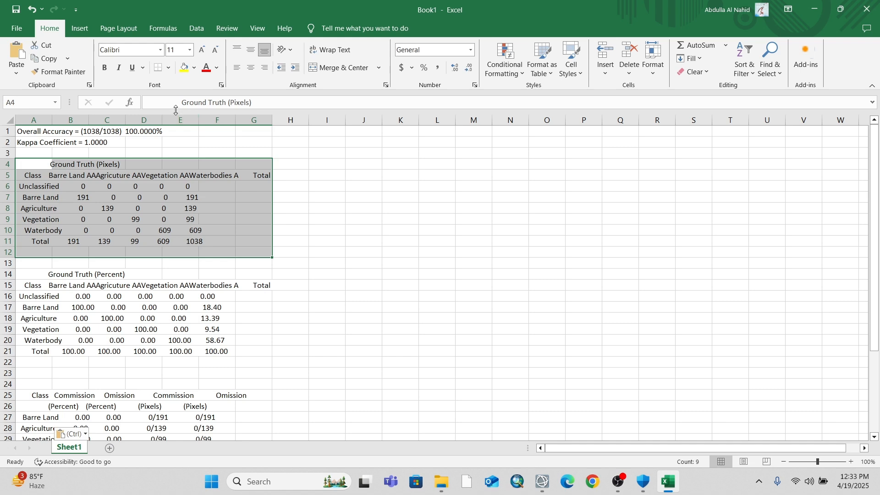
click(150, 252)
drag(27, 166, 268, 243)
click(168, 69)
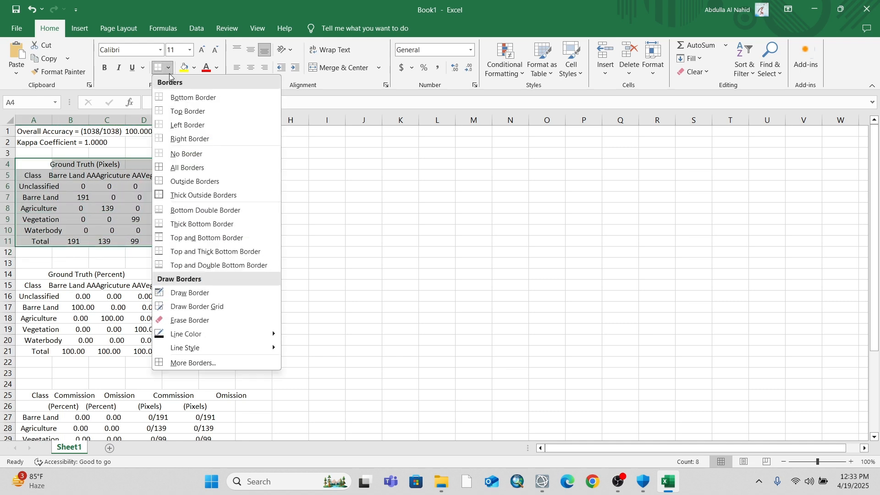
click(189, 168)
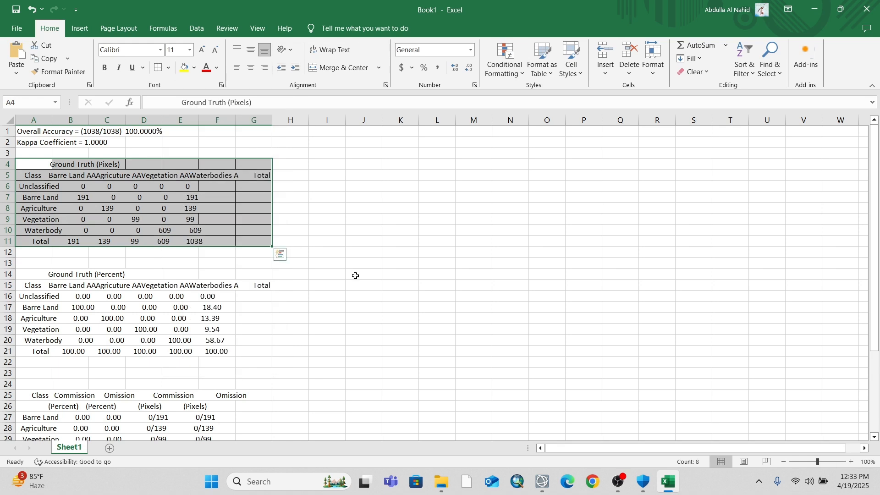
click(353, 273)
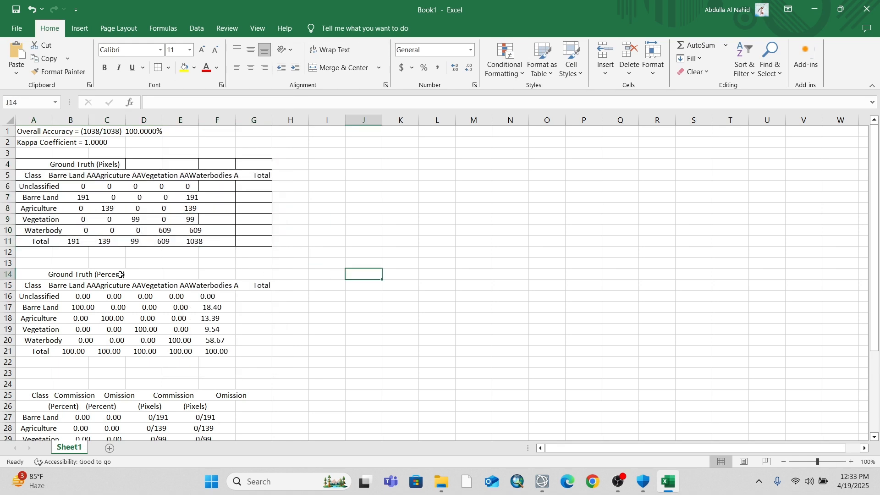